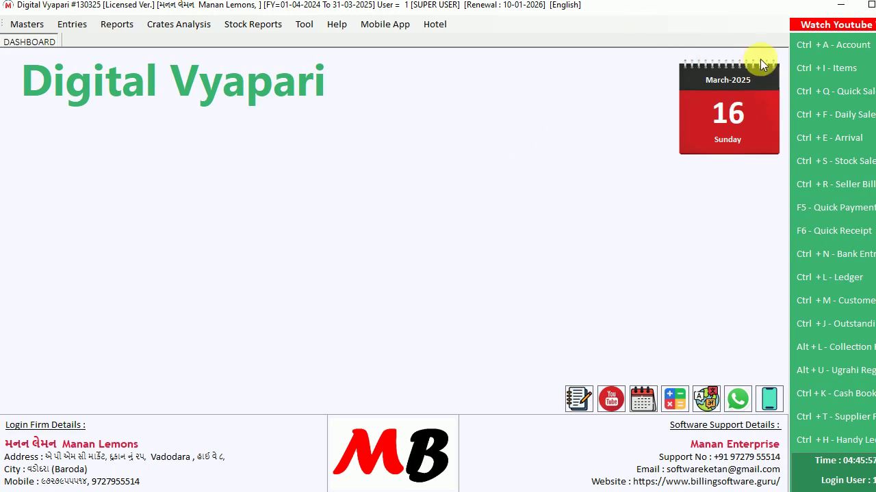
# Open and close the Address Book, then open the Masters menu of master records
pyautogui.click(825, 47)
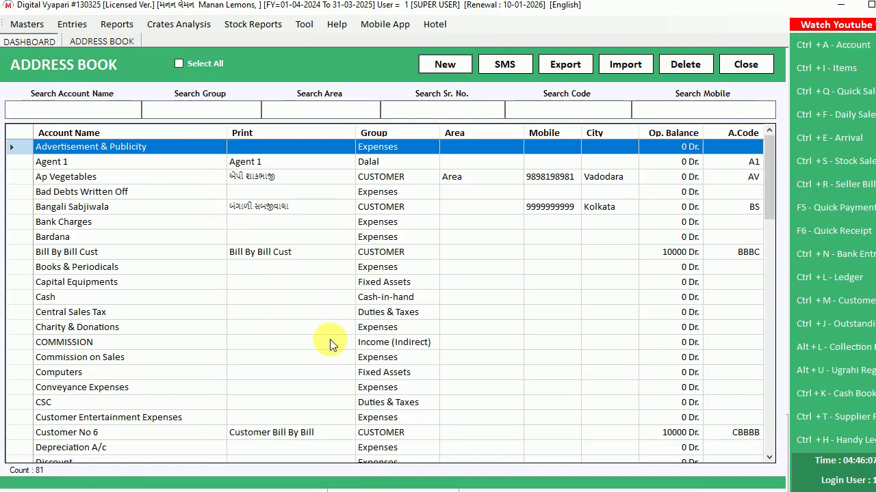
pyautogui.click(744, 66)
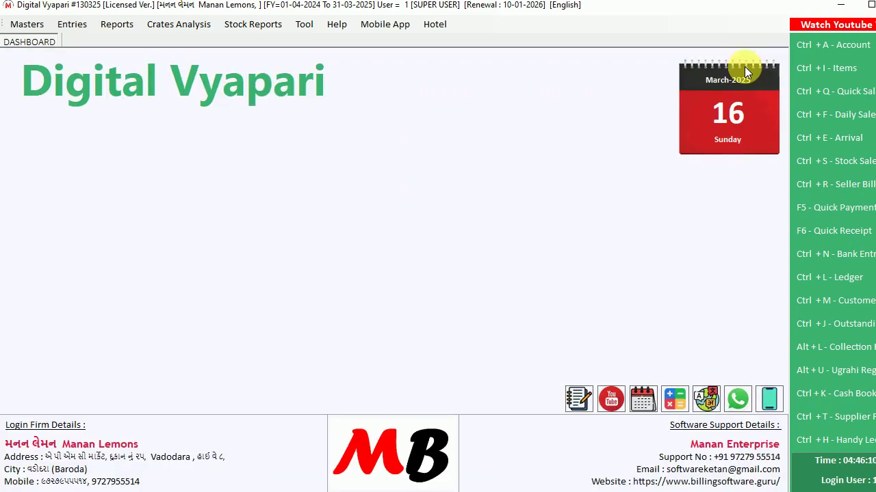
pyautogui.click(31, 25)
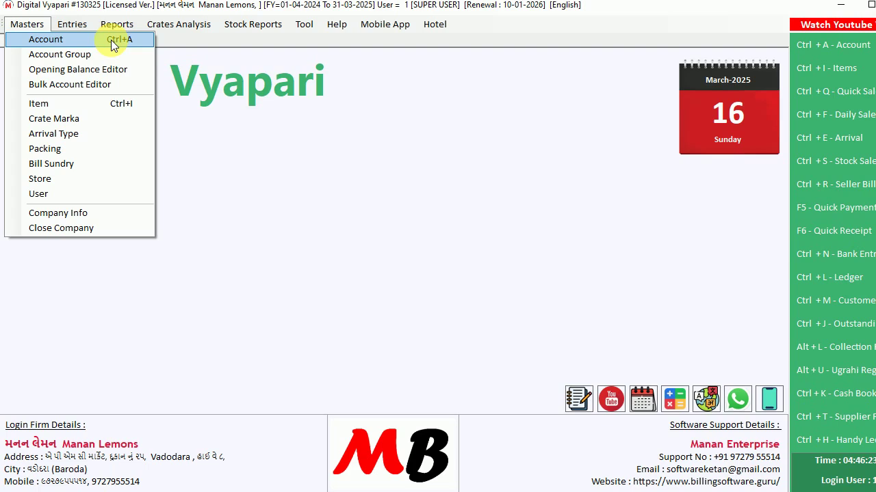
# Open the accounts Address Book and try group filters 'cu' and 'su', then clear them
pyautogui.click(111, 40)
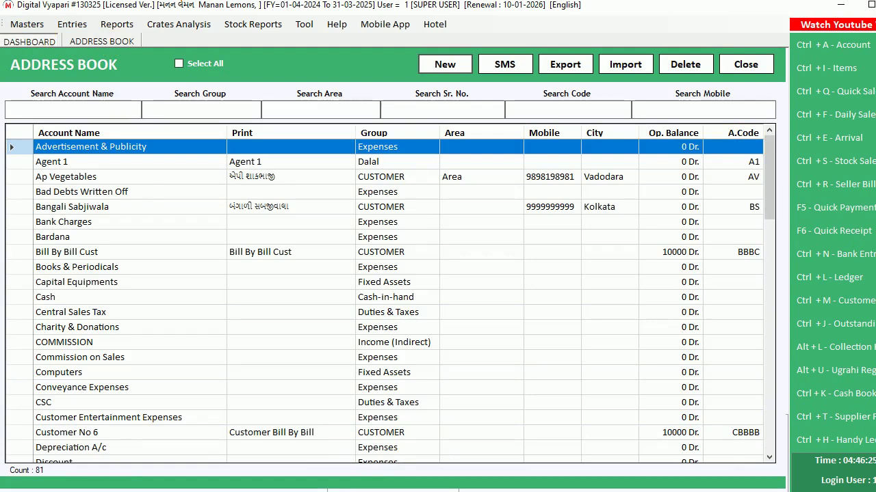
pyautogui.scroll(-20, 427, 256)
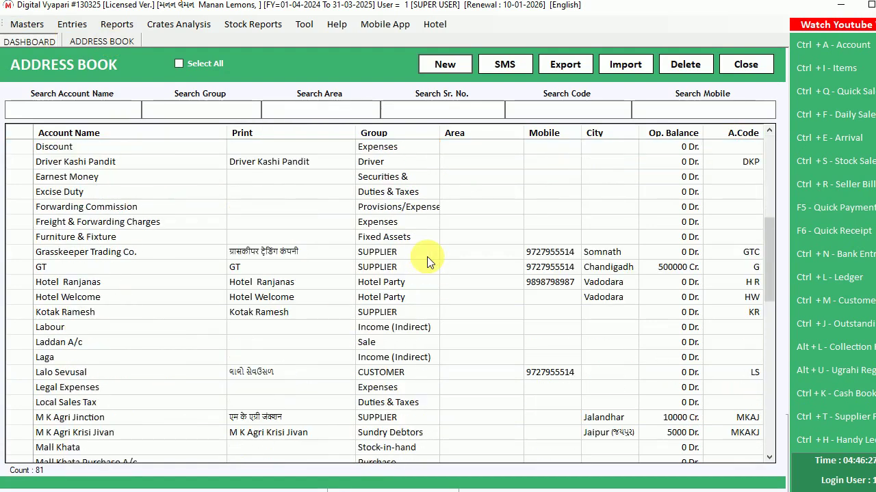
pyautogui.scroll(20, 426, 257)
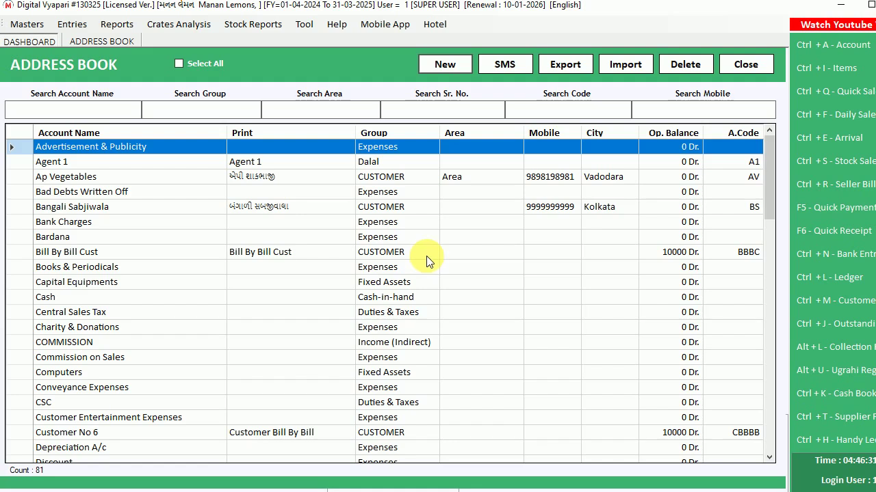
pyautogui.click(186, 117)
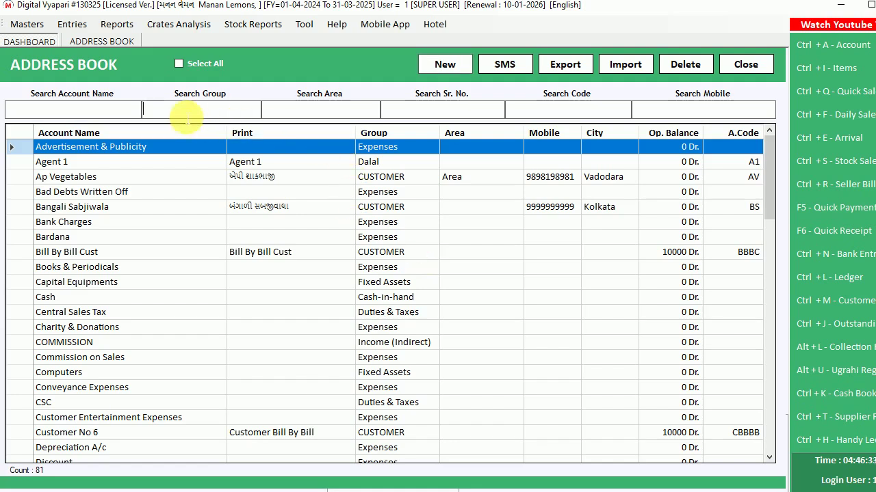
pyautogui.write('cu')
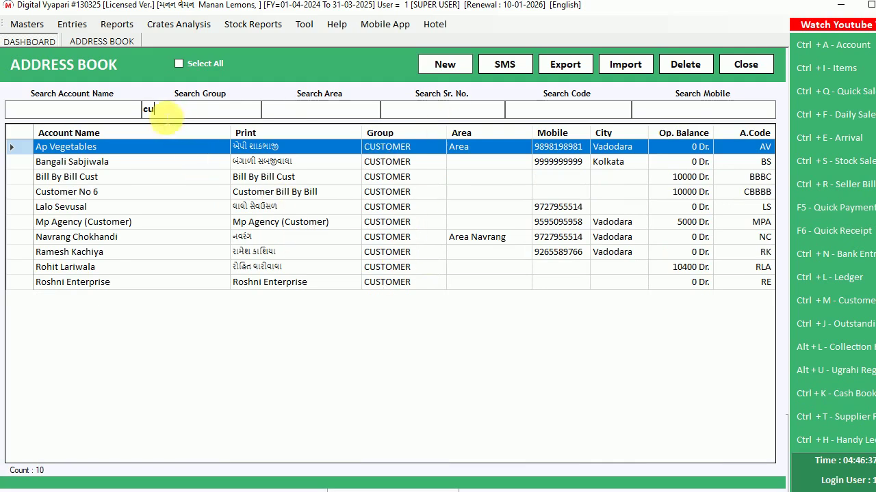
pyautogui.moveTo(167, 116); pyautogui.dragTo(95, 118)
pyautogui.write('su')
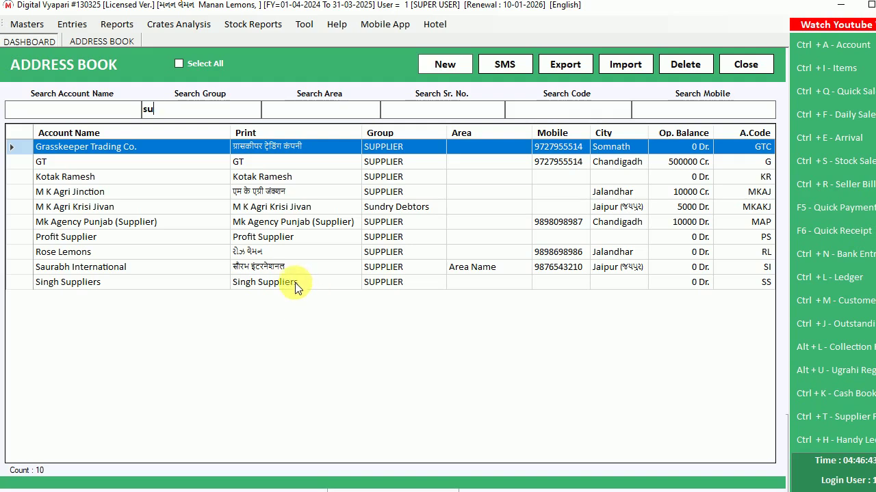
pyautogui.press('BackSpace')
pyautogui.press('BackSpace')
# Filter accounts by a mobile number fragment, then clear it to show all 81 accounts
pyautogui.click(313, 113)
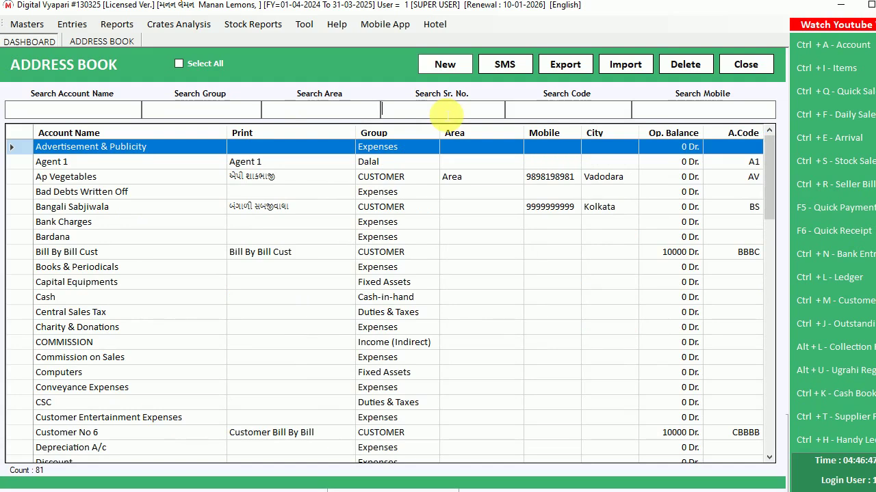
pyautogui.click(673, 112)
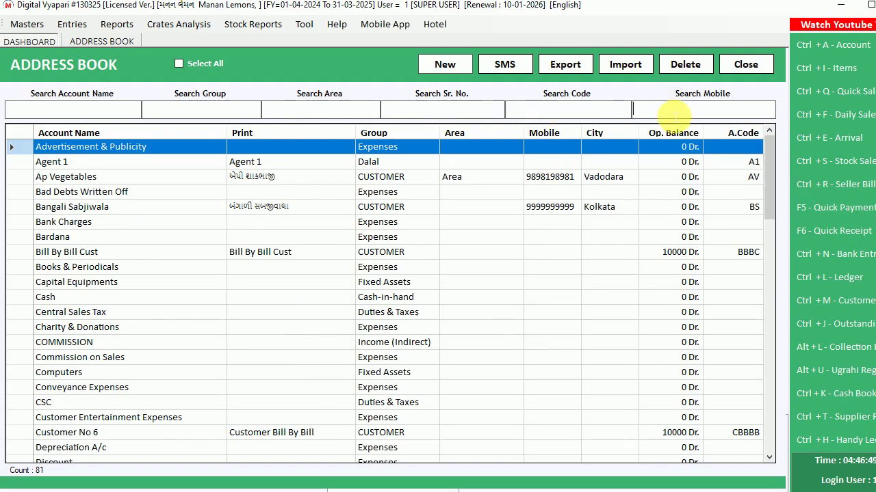
pyautogui.write('97279')
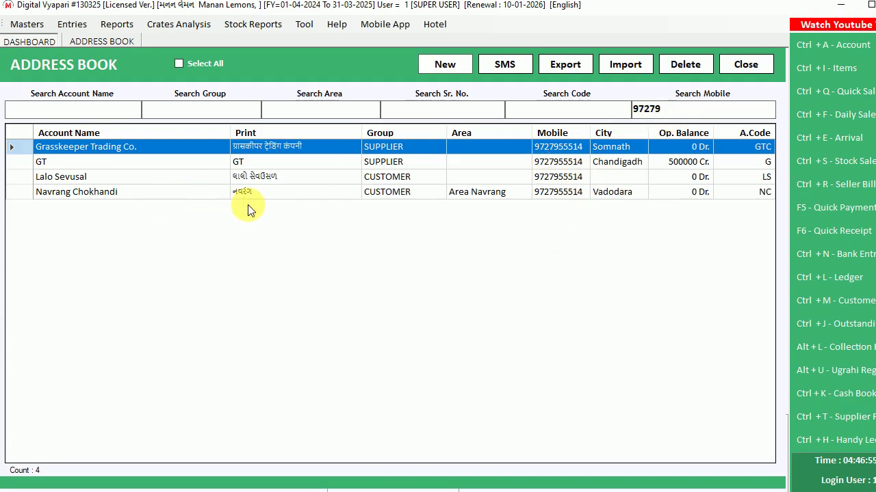
pyautogui.press('BackSpace')
pyautogui.press('BackSpace')
pyautogui.press('BackSpace')
pyautogui.press('BackSpace')
pyautogui.press('BackSpace')
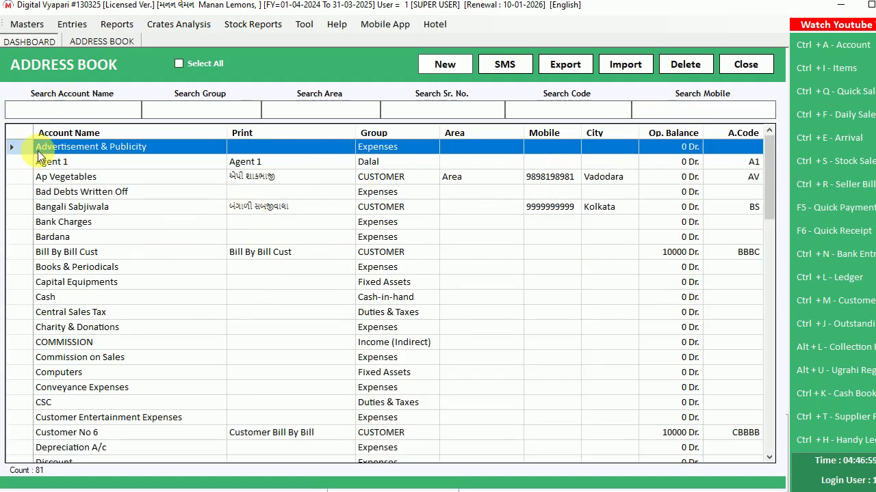
# Start a new account with the customer's full name, auto-filling its code and Gujarati name
pyautogui.click(446, 66)
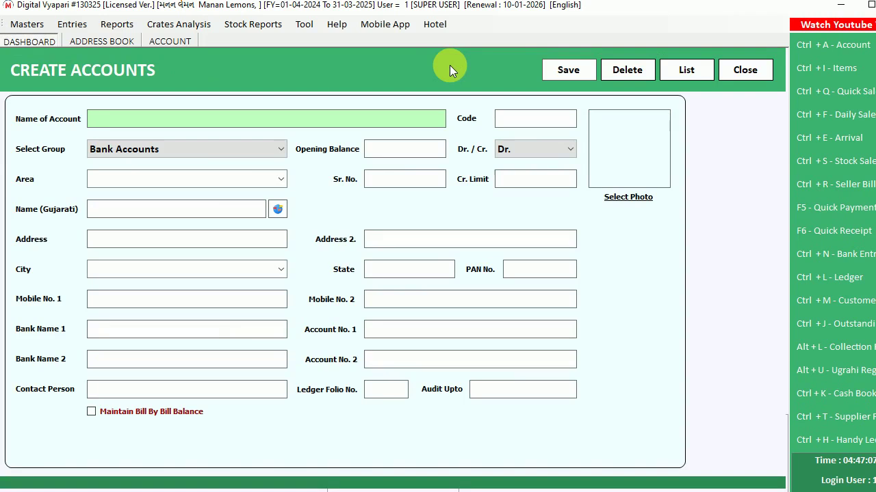
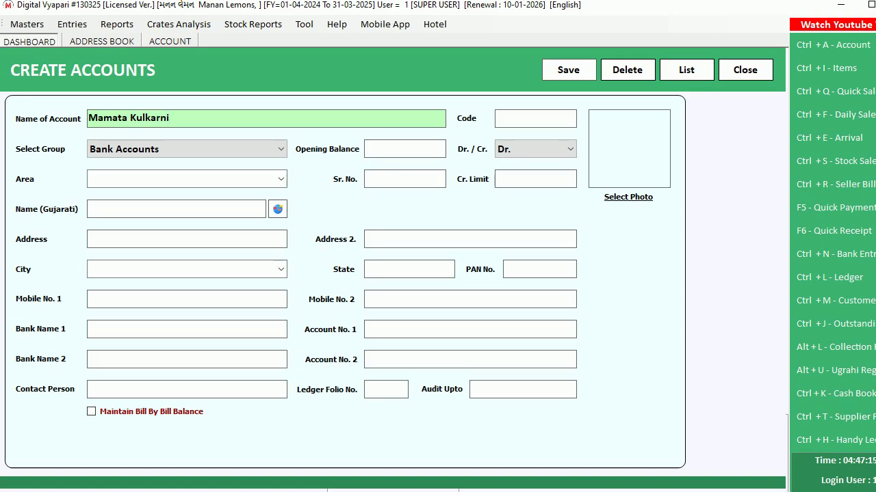
pyautogui.press('Return')
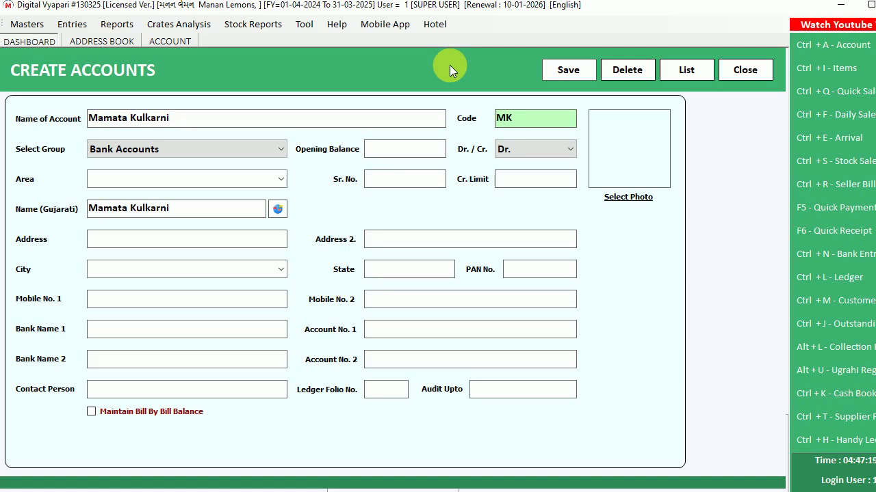
# Assign the new account to the CUSTOMER group and enter an opening balance of 55000
pyautogui.press('Return')
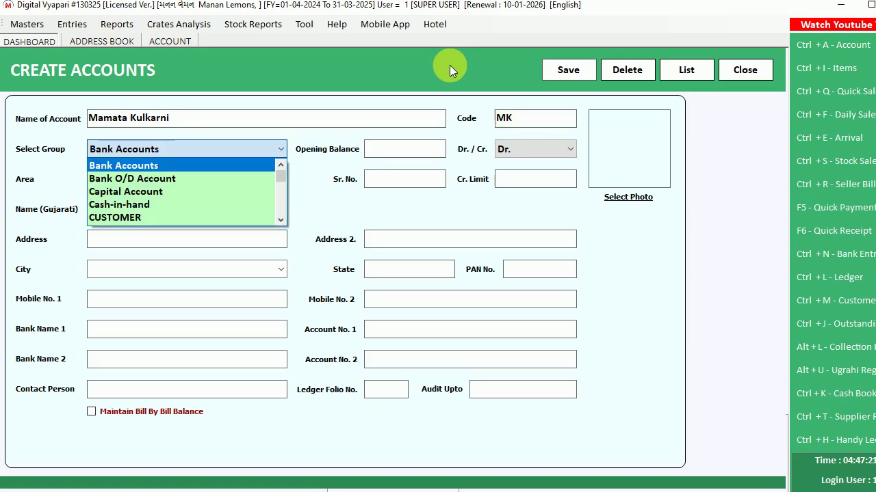
pyautogui.click(524, 119)
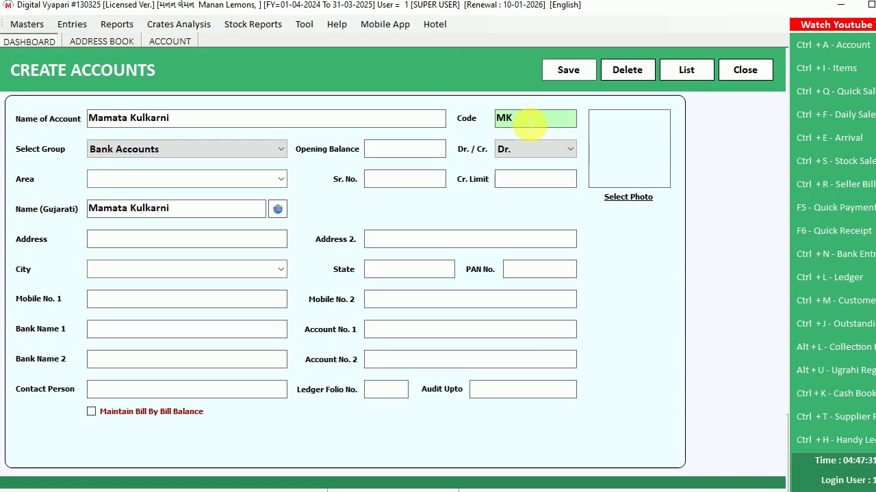
pyautogui.moveTo(529, 125); pyautogui.dragTo(483, 114)
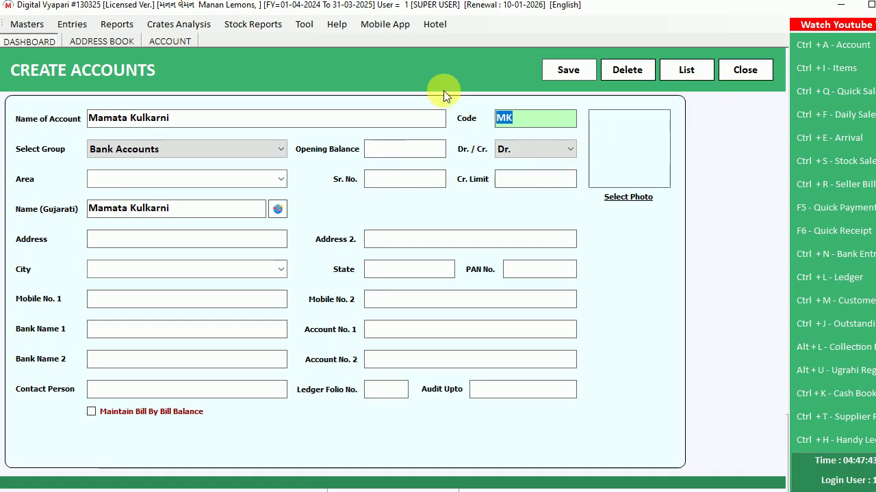
pyautogui.press('Return')
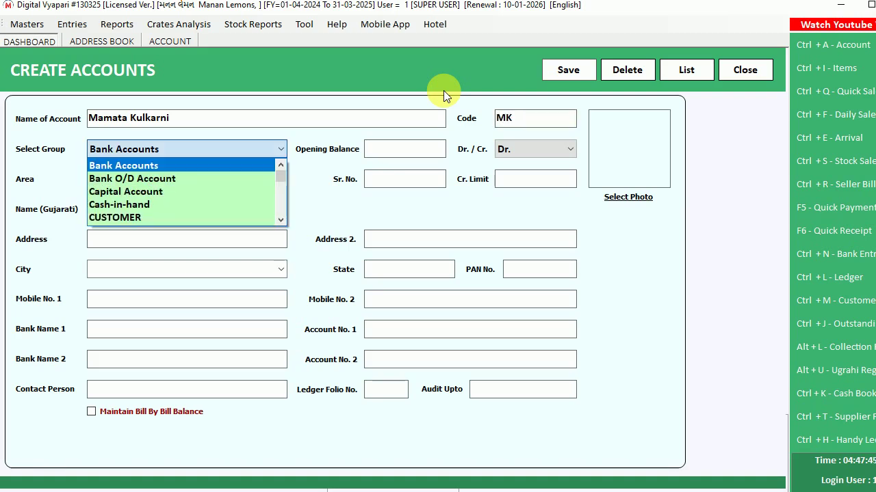
pyautogui.write('cu')
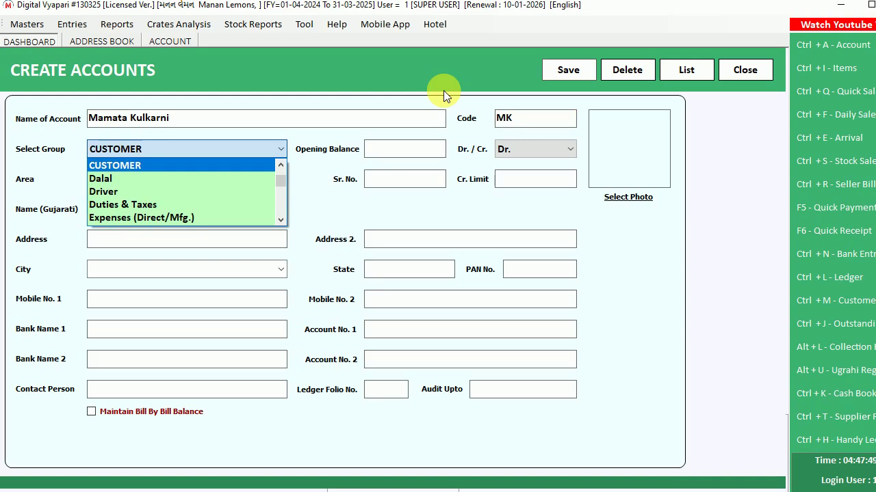
pyautogui.write('su')
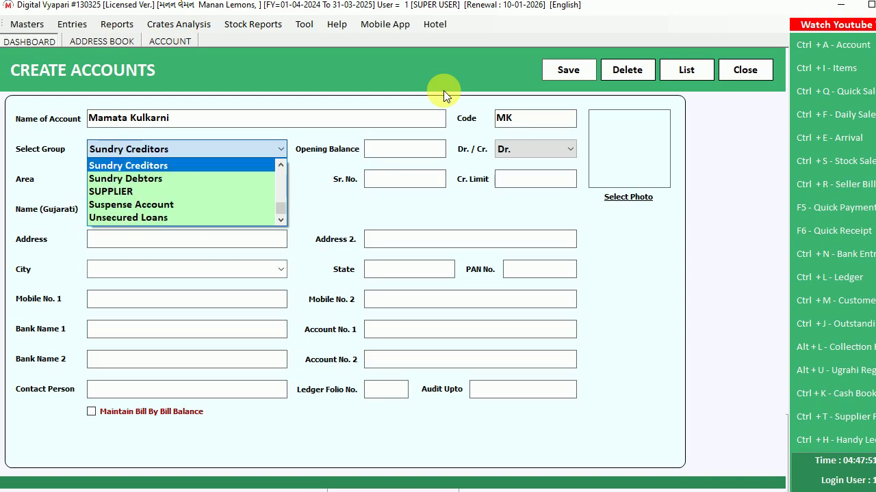
pyautogui.press('Down')
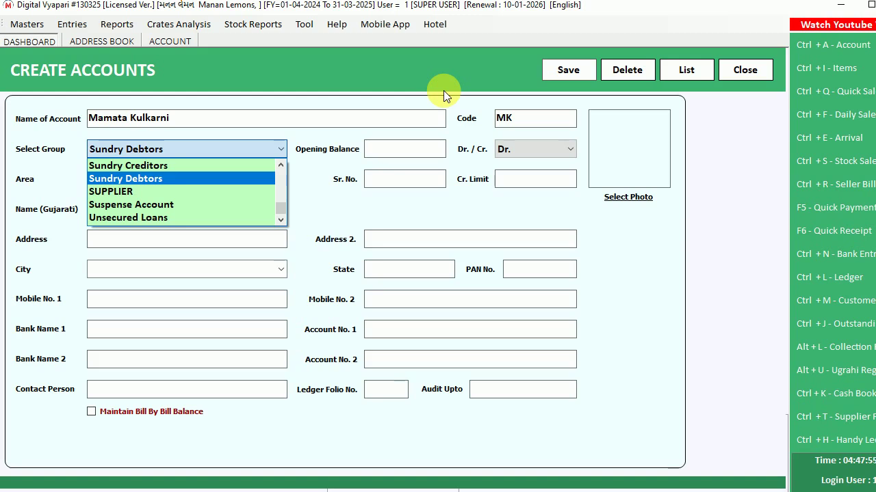
pyautogui.write('cus')
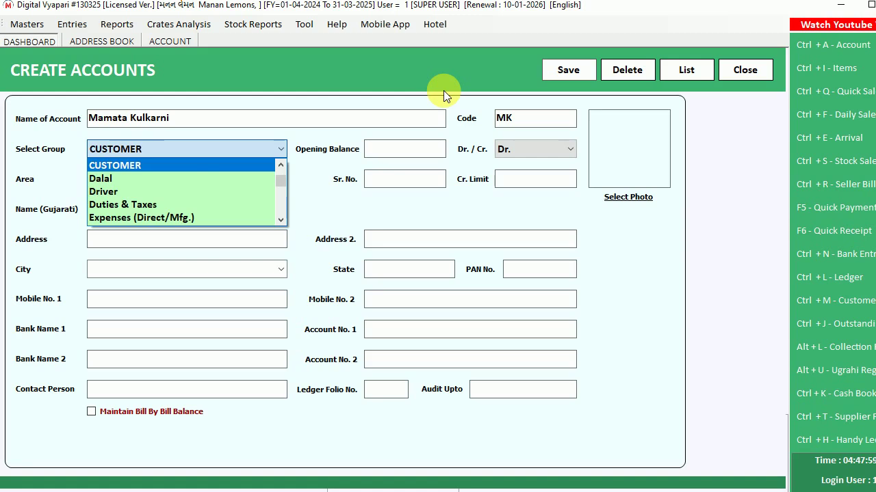
pyautogui.write('sup')
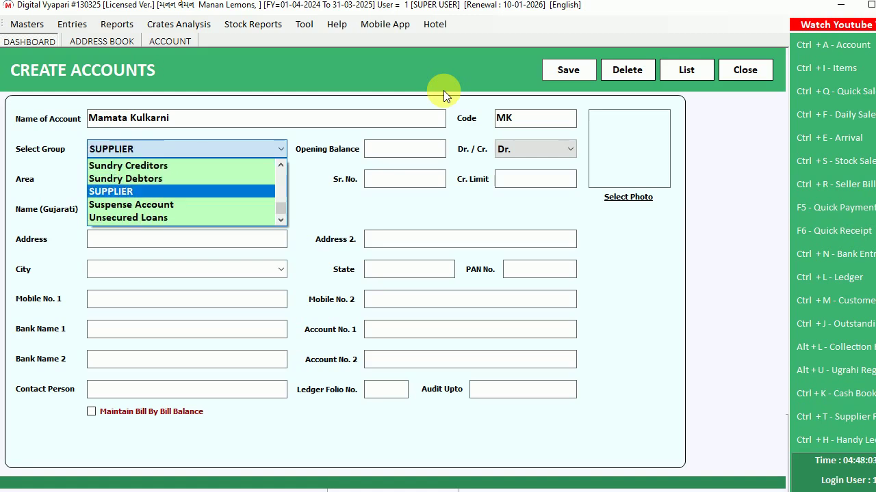
pyautogui.write('su')
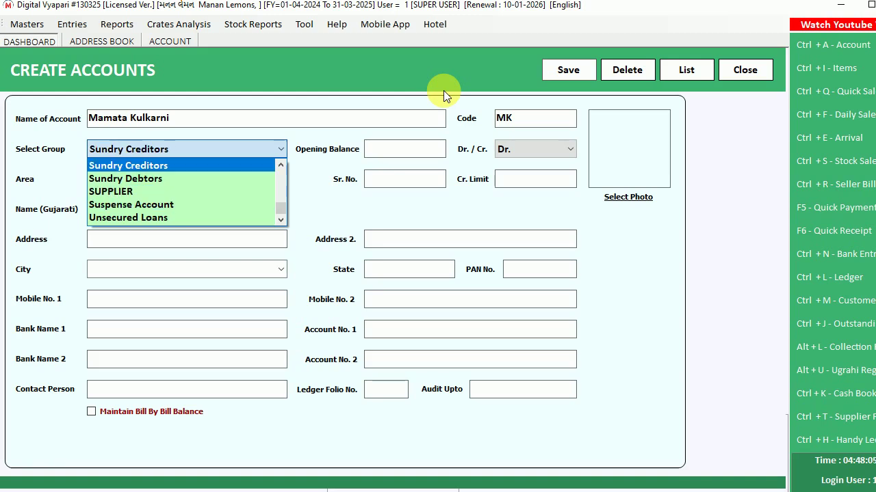
pyautogui.press('Up')
pyautogui.press('Down')
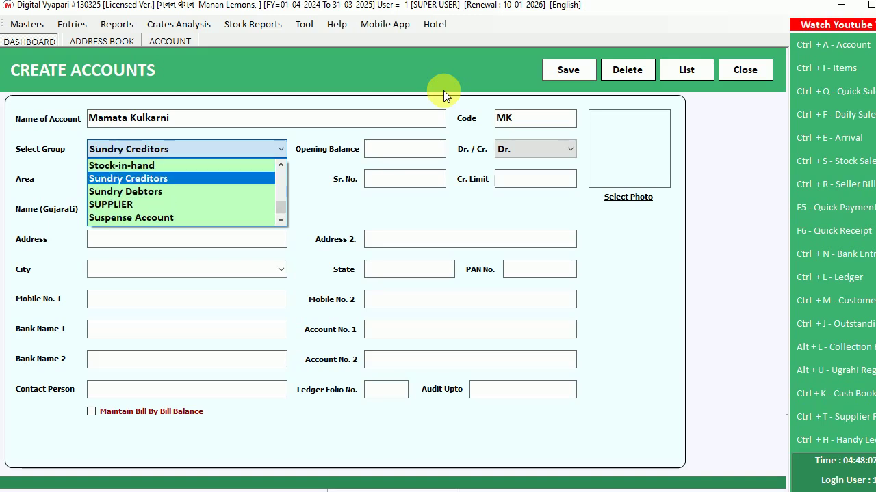
pyautogui.write('cu')
pyautogui.press('Return')
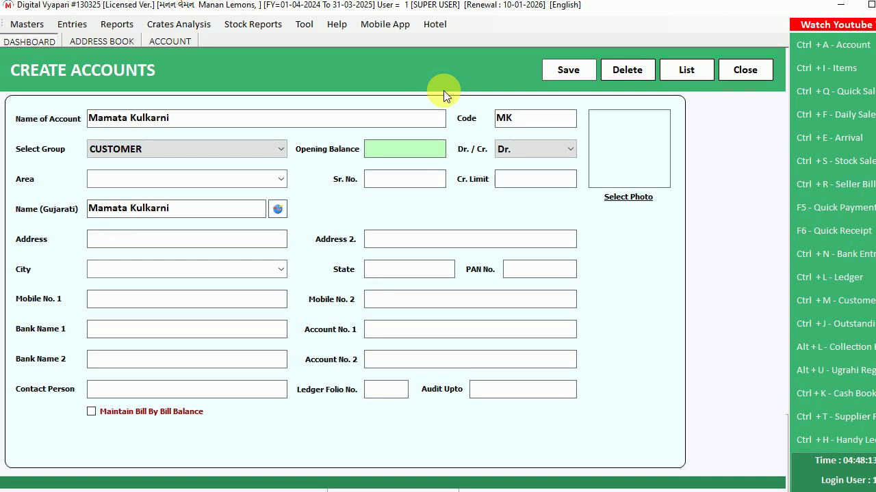
pyautogui.write('55000')
# Keep the 55000 opening balance as Dr and set the area to M G Road
pyautogui.press('Return')
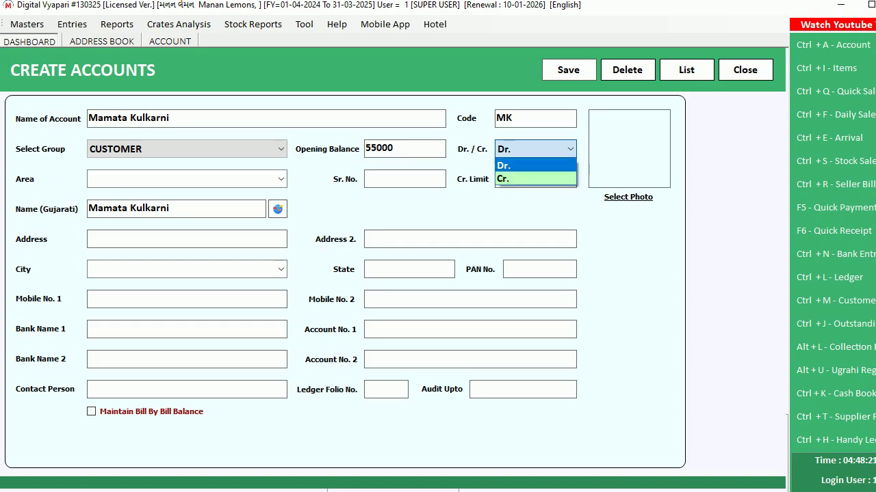
pyautogui.click(517, 151)
pyautogui.click(503, 166)
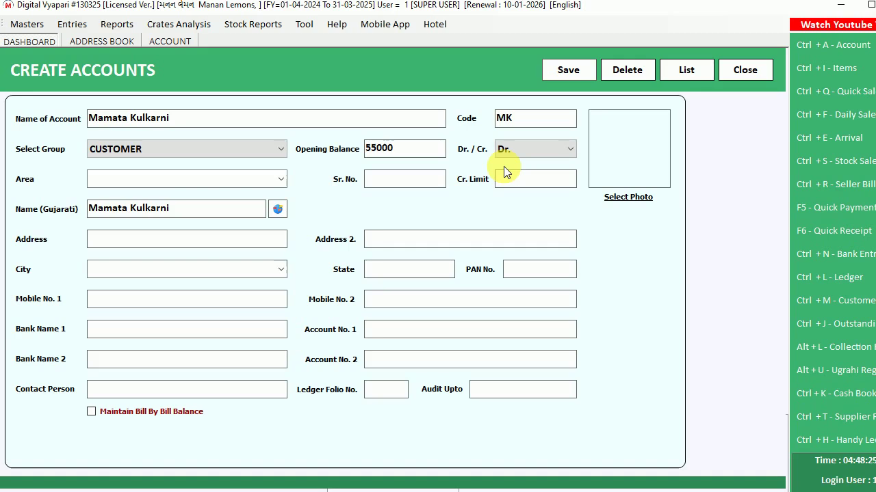
pyautogui.click(546, 156)
pyautogui.press('Return')
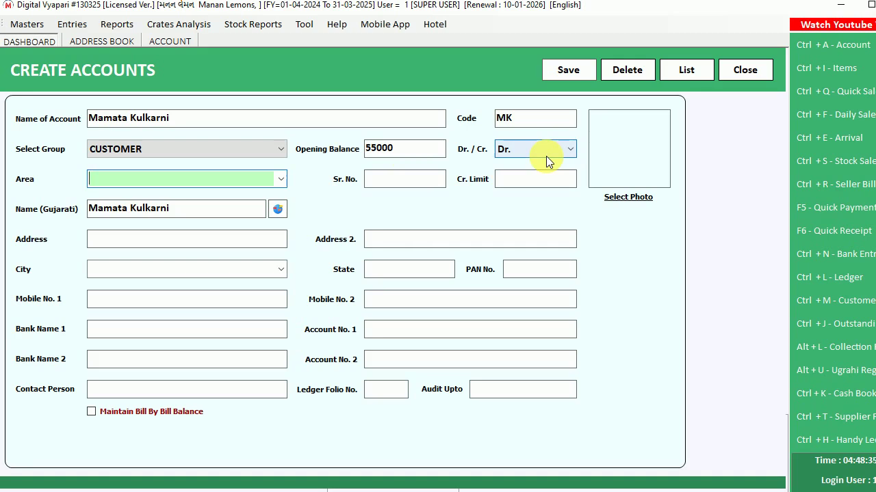
pyautogui.write('M G Road')
# Keep serial number 1 and enter a credit limit of 50000
pyautogui.press('Return')
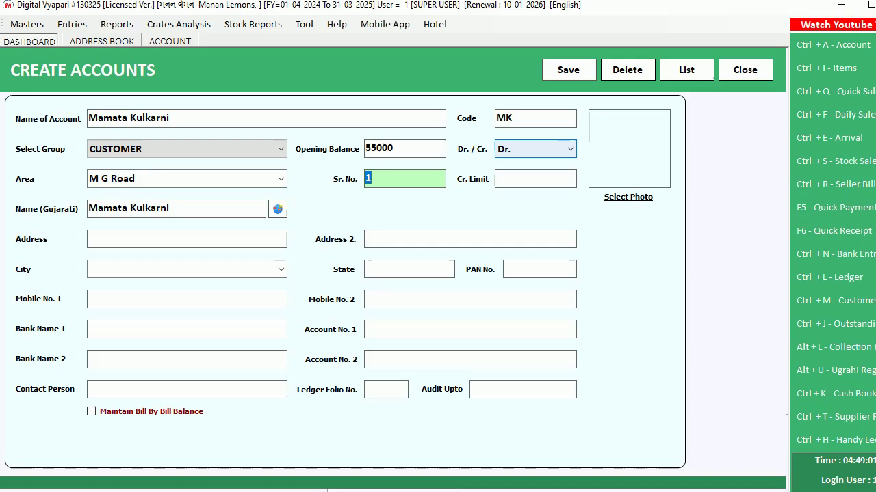
pyautogui.press('Return')
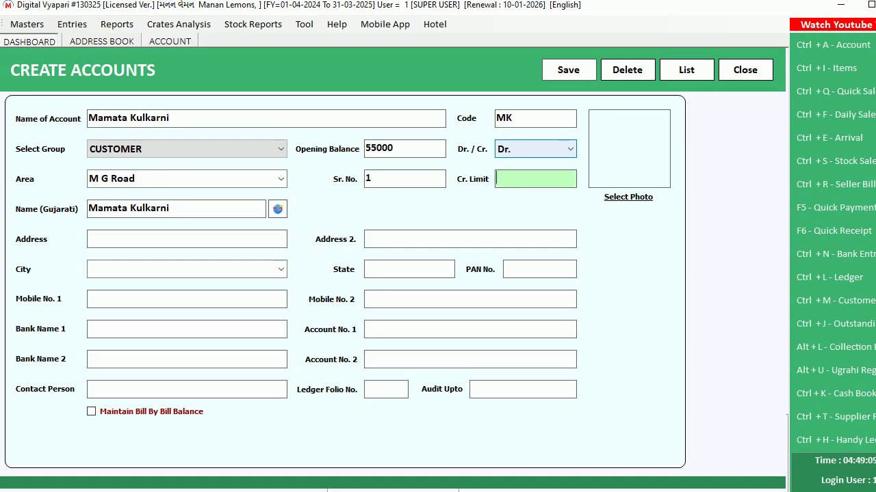
pyautogui.write('50000')
pyautogui.press('Return')
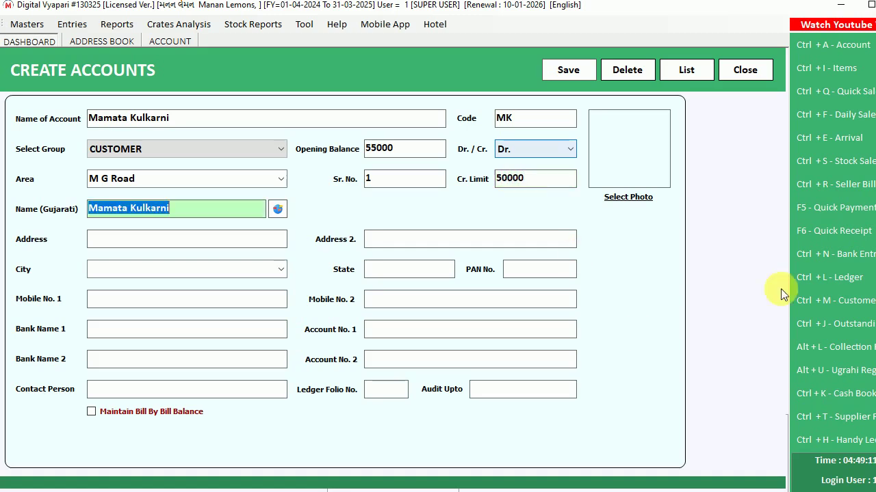
pyautogui.click(544, 179)
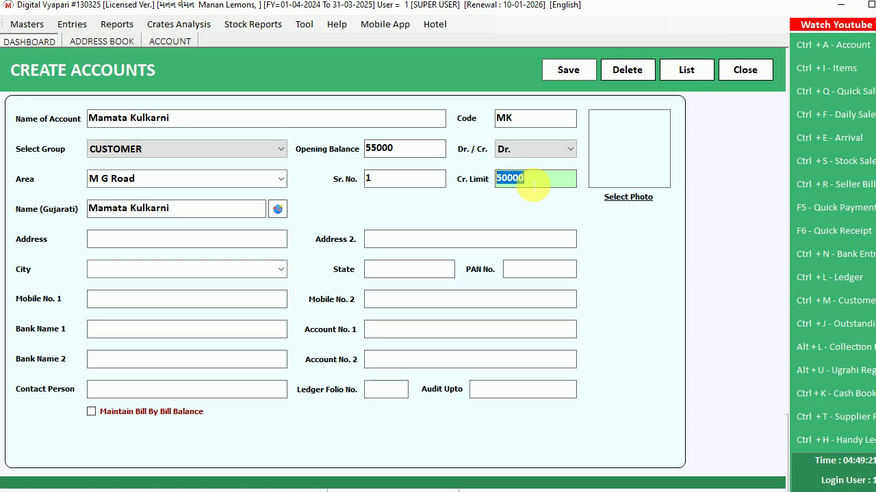
pyautogui.press('Return')
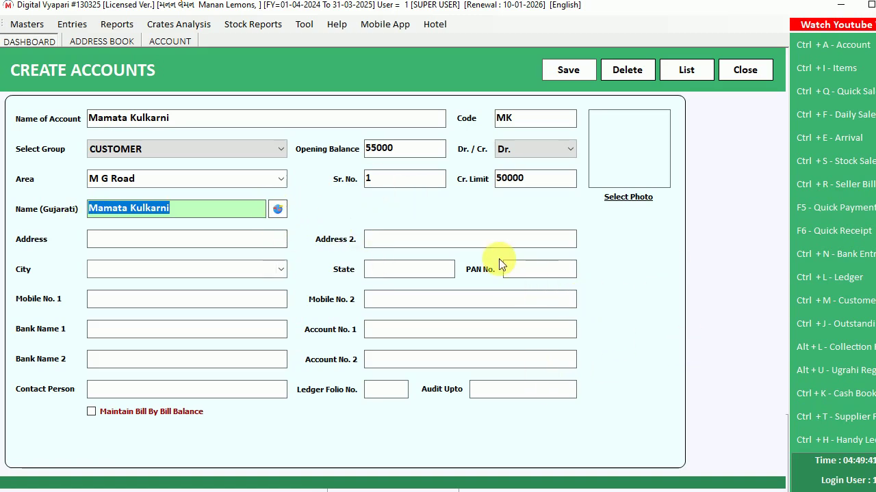
# Convert the account name to Gujarati script and enter address lines Add 1 and Add 2
pyautogui.click(276, 209)
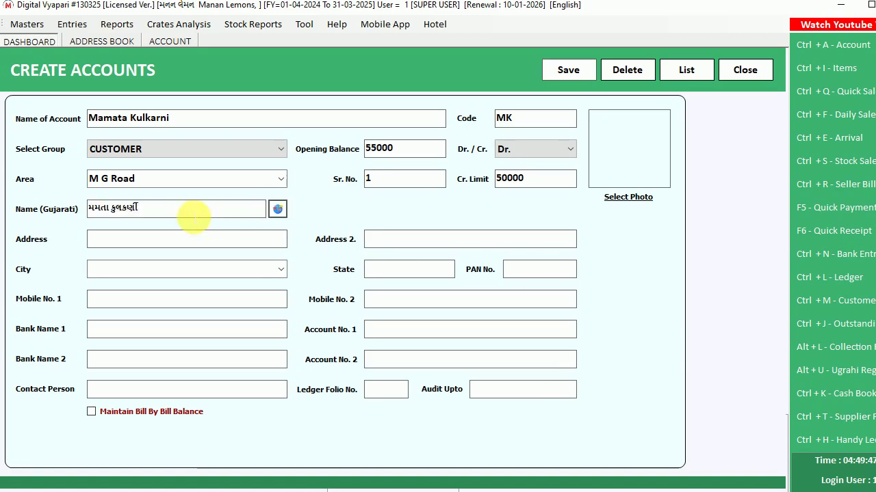
pyautogui.click(177, 213)
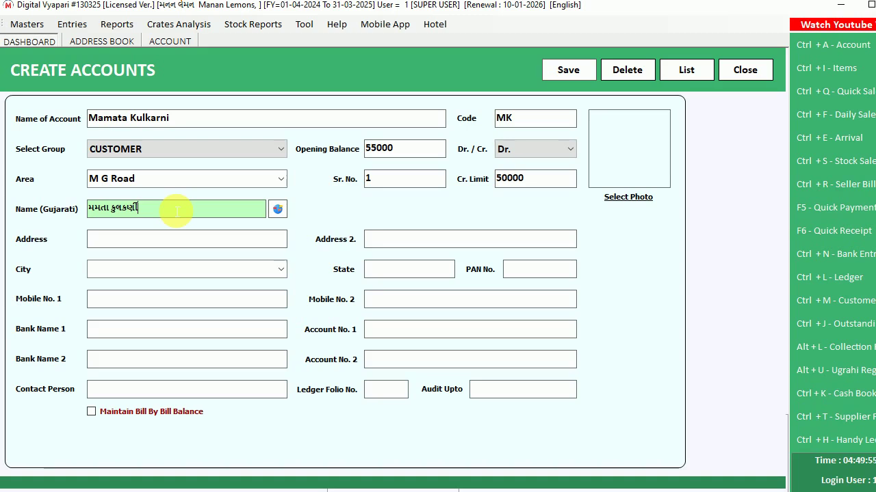
pyautogui.press('Return')
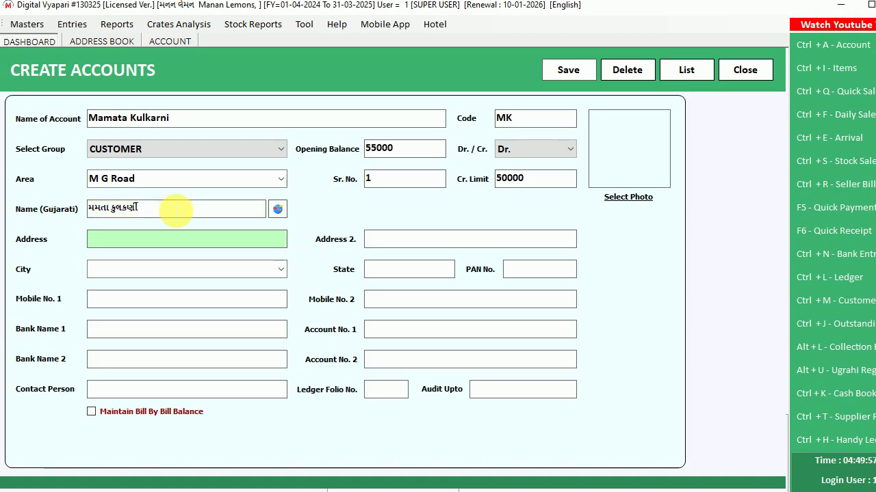
pyautogui.write('Add 1')
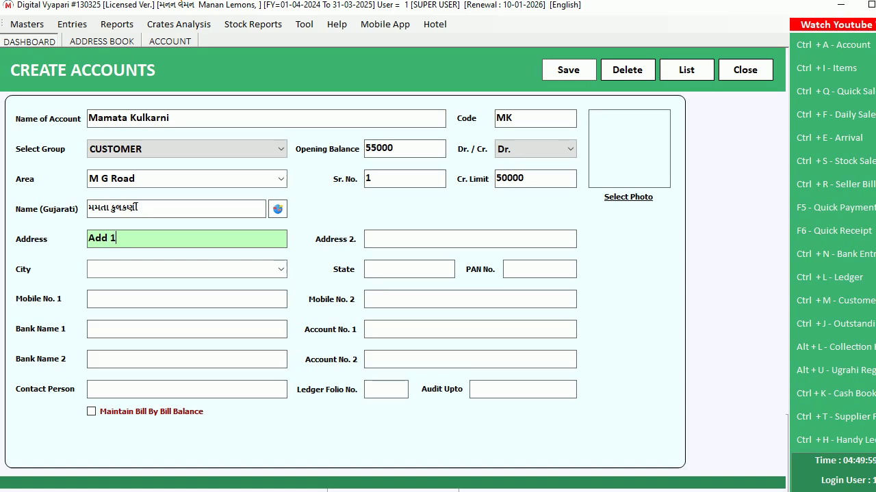
pyautogui.press('Return')
pyautogui.write('Add2')
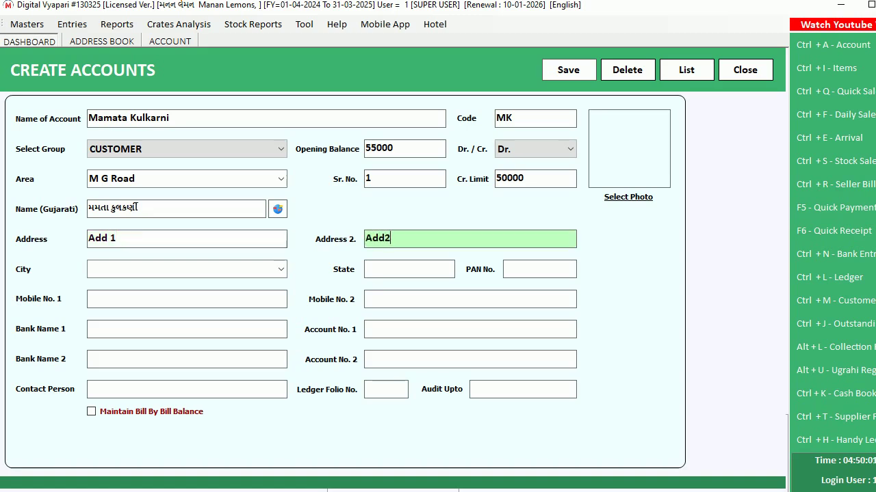
pyautogui.press('BackSpace')
pyautogui.write('2')
pyautogui.press('Return')
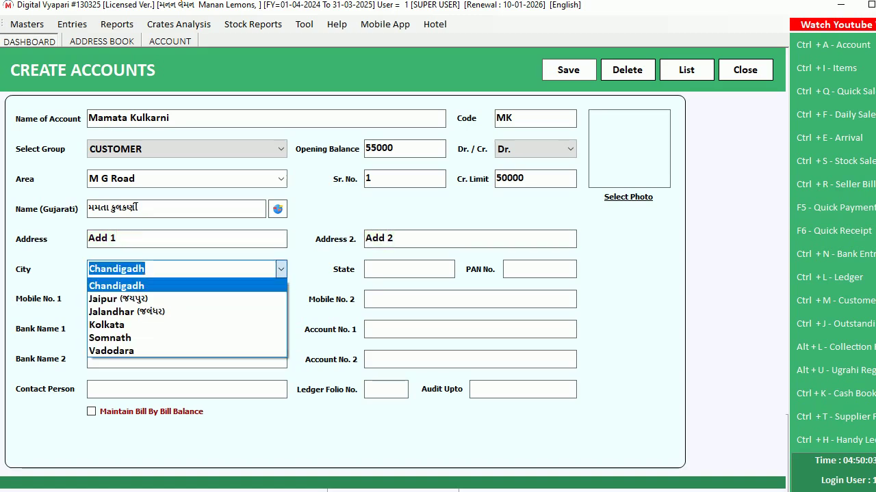
# Set city Vadodara and state Gujarat, skip PAN, and enter the customer's mobile number
pyautogui.write('Vadodara')
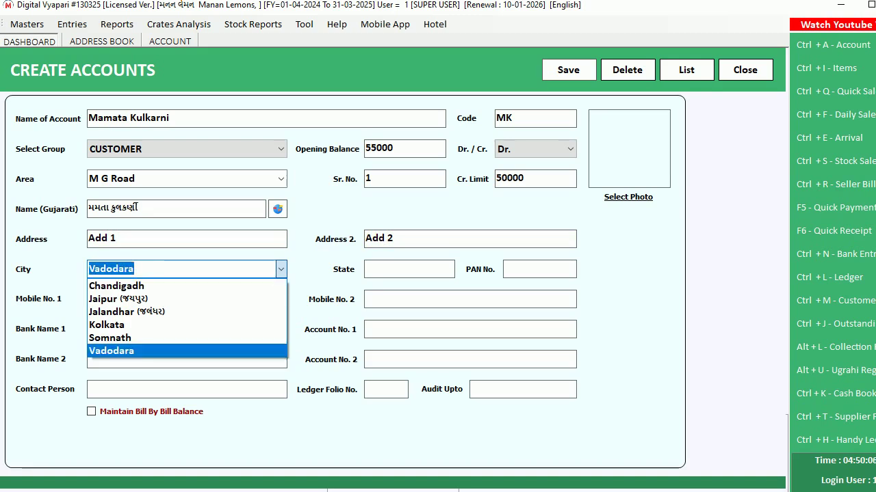
pyautogui.press('Return')
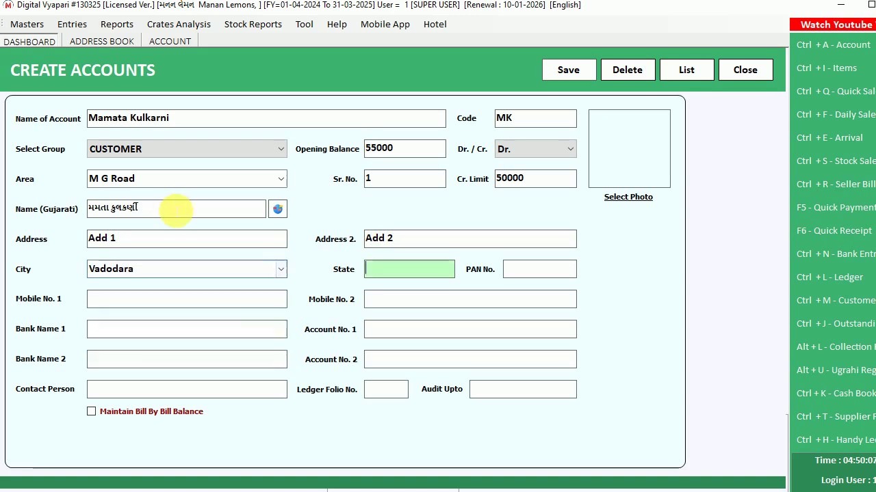
pyautogui.write('Gujara')
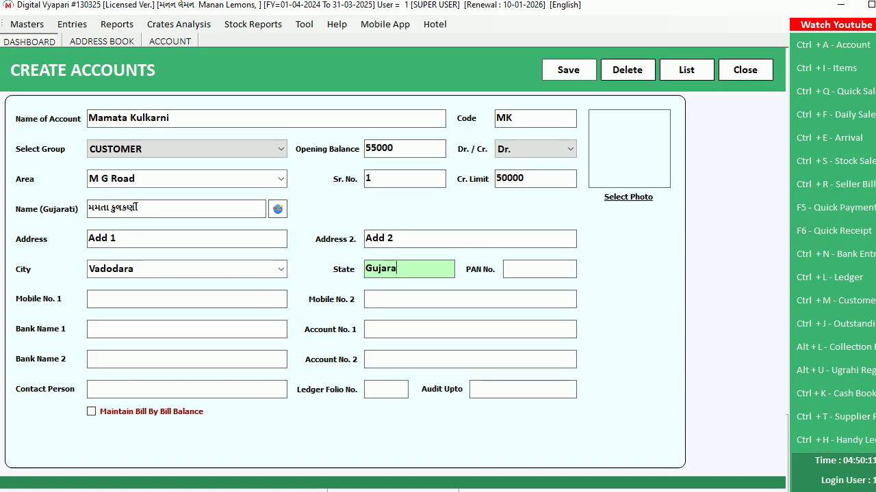
pyautogui.write('t')
pyautogui.press('Return')
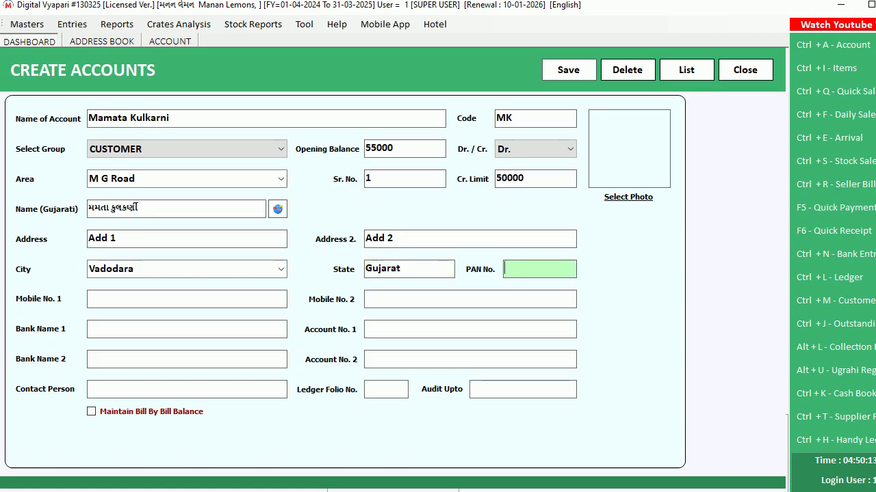
pyautogui.press('Return')
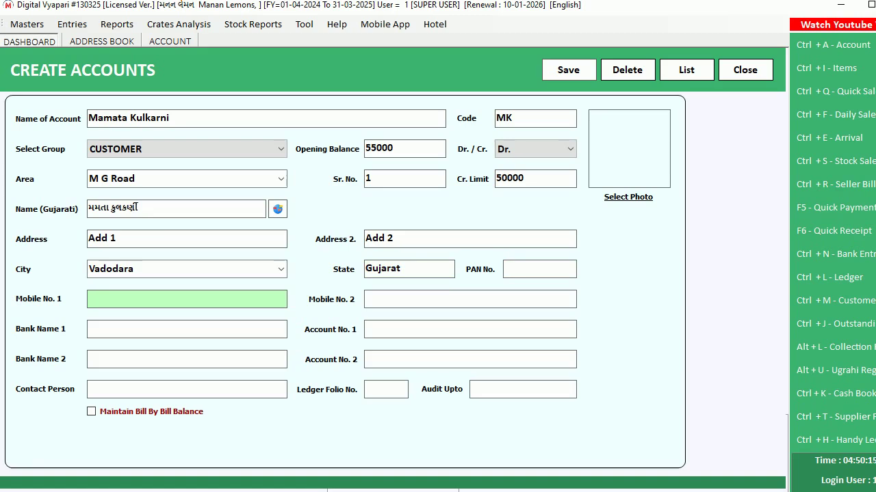
pyautogui.press('Return')
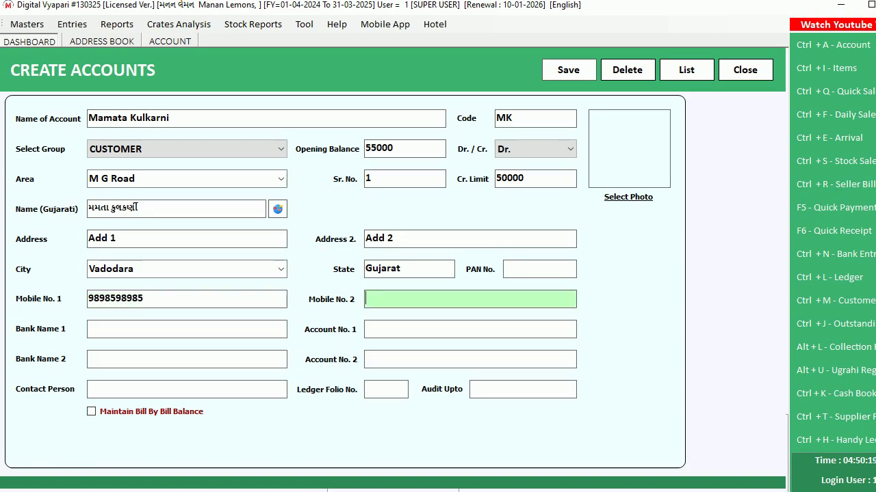
pyautogui.press('Return')
# Skip past the bank detail fields to reach Contact Person
pyautogui.click(414, 332)
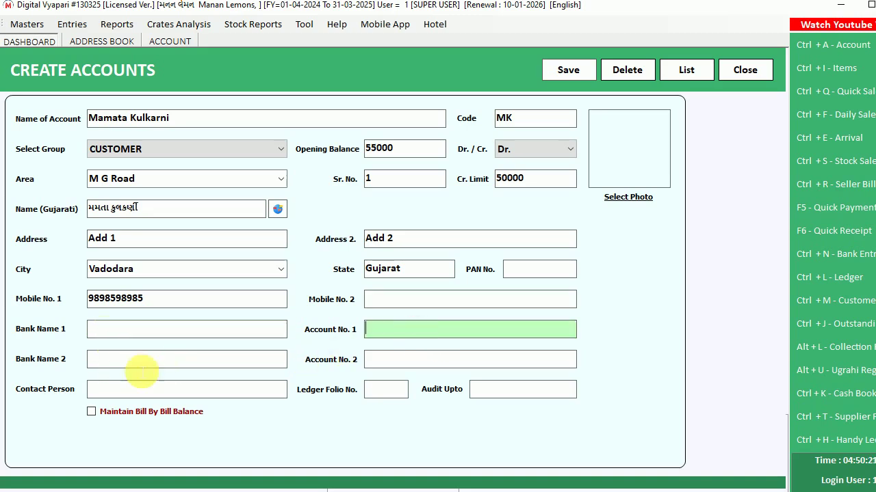
pyautogui.click(142, 366)
pyautogui.click(385, 361)
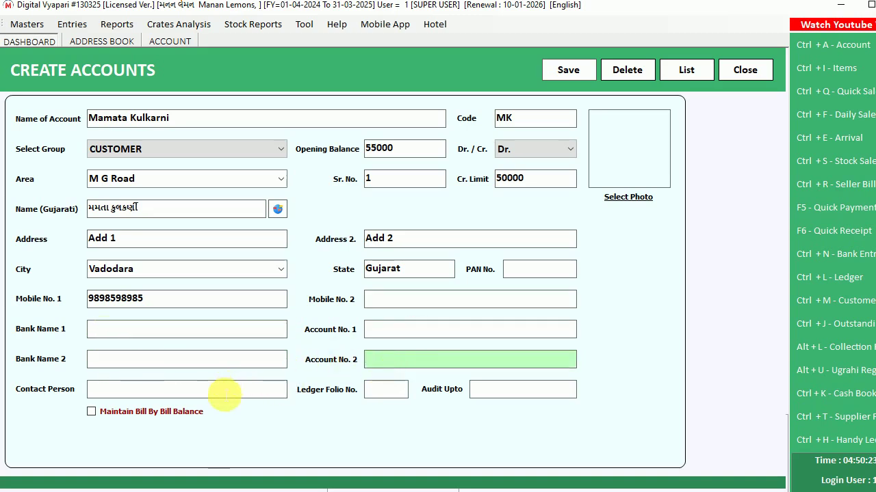
pyautogui.click(210, 359)
pyautogui.click(215, 335)
pyautogui.click(391, 332)
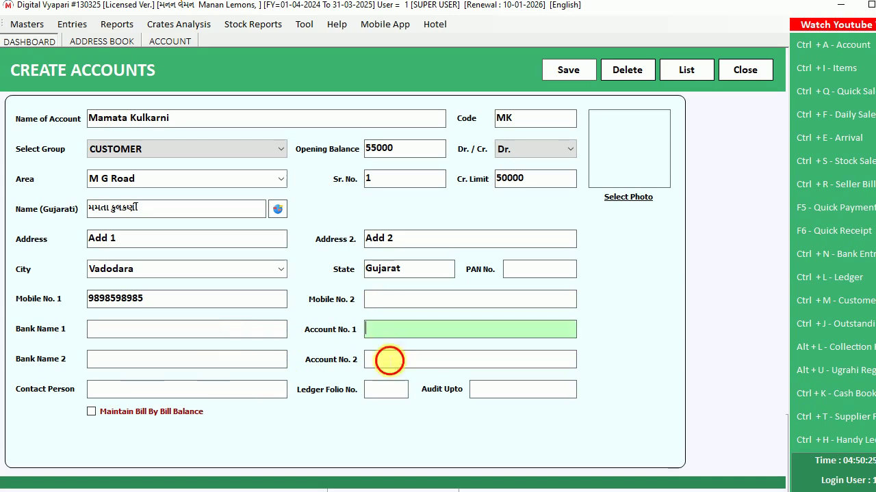
pyautogui.click(389, 360)
pyautogui.click(225, 360)
pyautogui.click(114, 391)
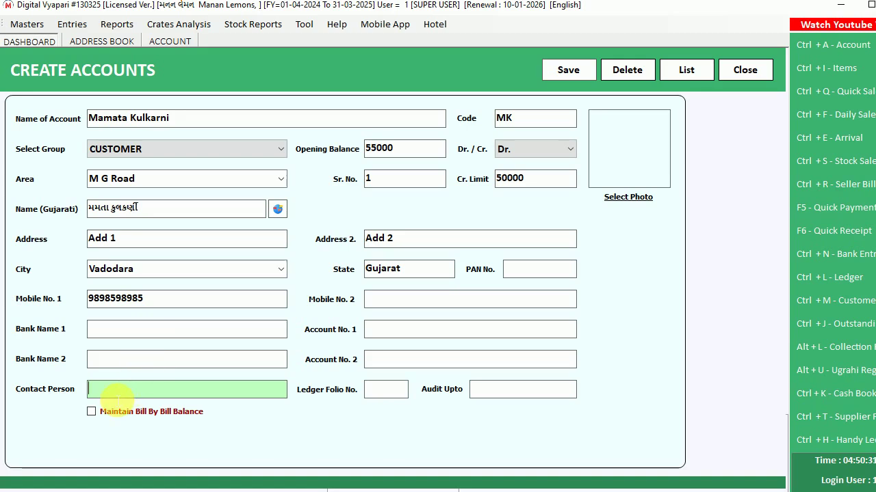
# Enter contact person Contact, ledger folio 56, audit date 10.03.2025, and enable bill-by-bill balance
pyautogui.write('Contact')
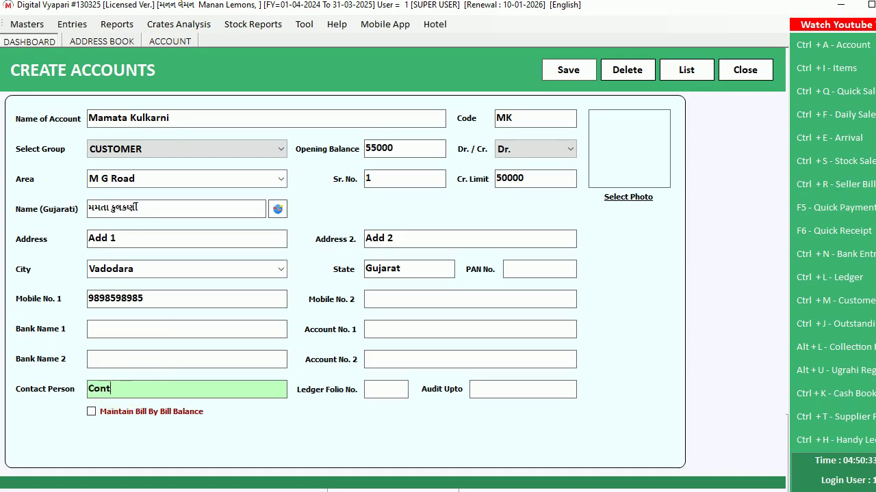
pyautogui.click(388, 390)
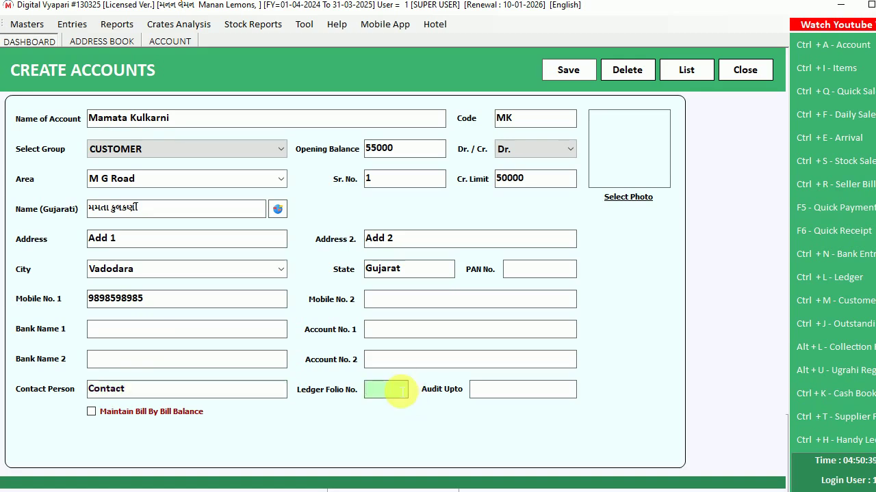
pyautogui.write('56')
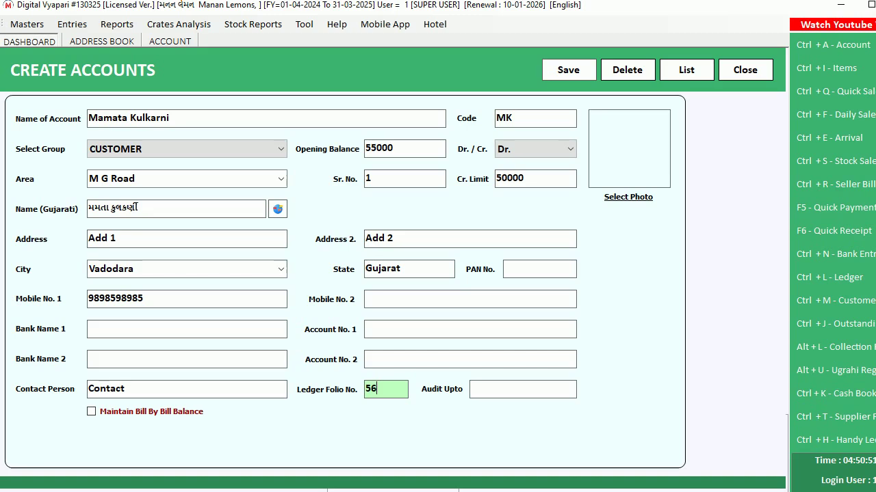
pyautogui.press('Return')
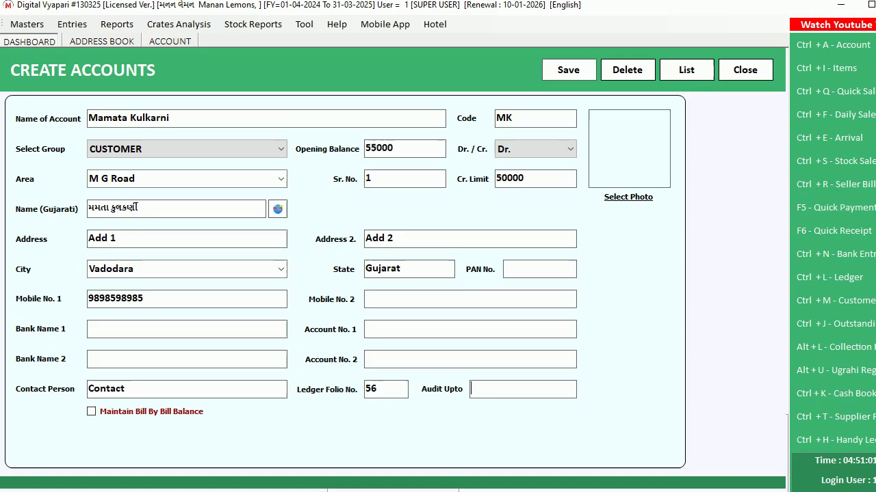
pyautogui.click(483, 392)
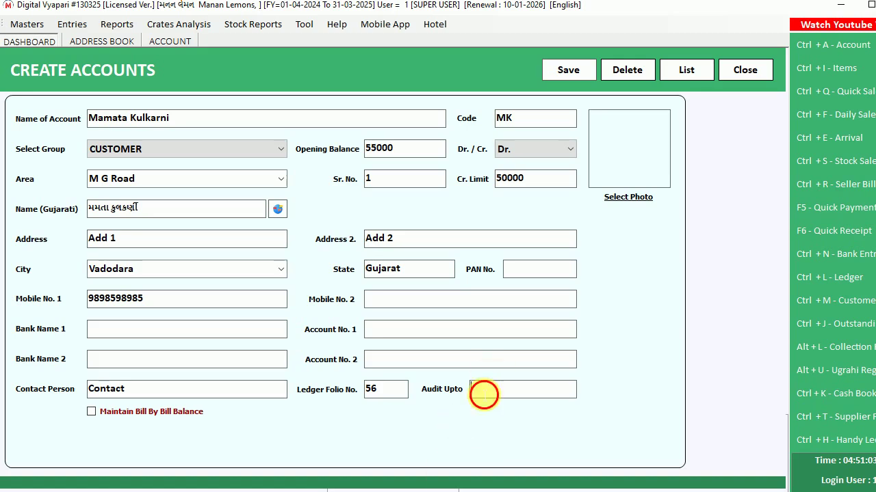
pyautogui.write('10')
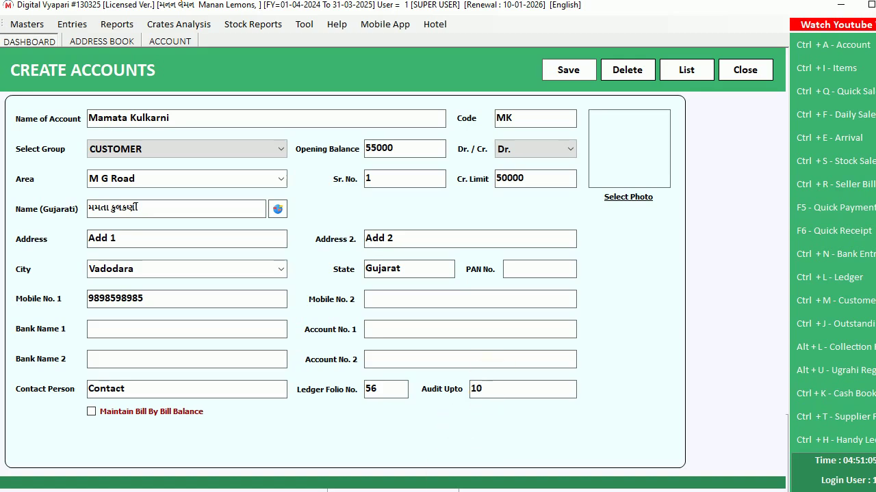
pyautogui.write('.03.2025')
pyautogui.press('Return')
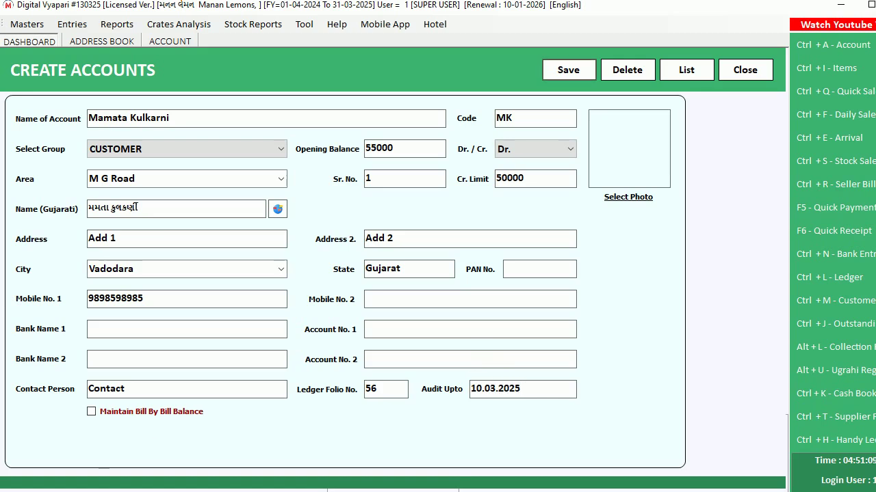
pyautogui.click(115, 413)
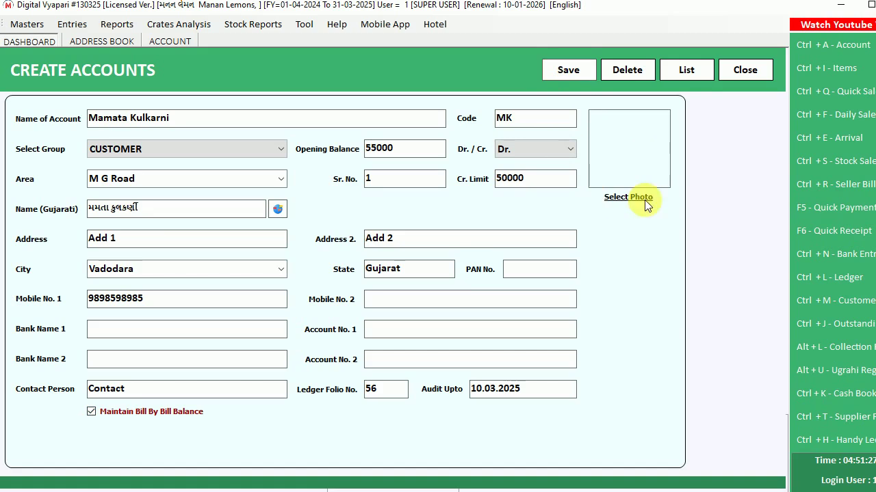
# Save the new customer account, dismiss the confirmations, and close the form and Address Book
pyautogui.click(573, 67)
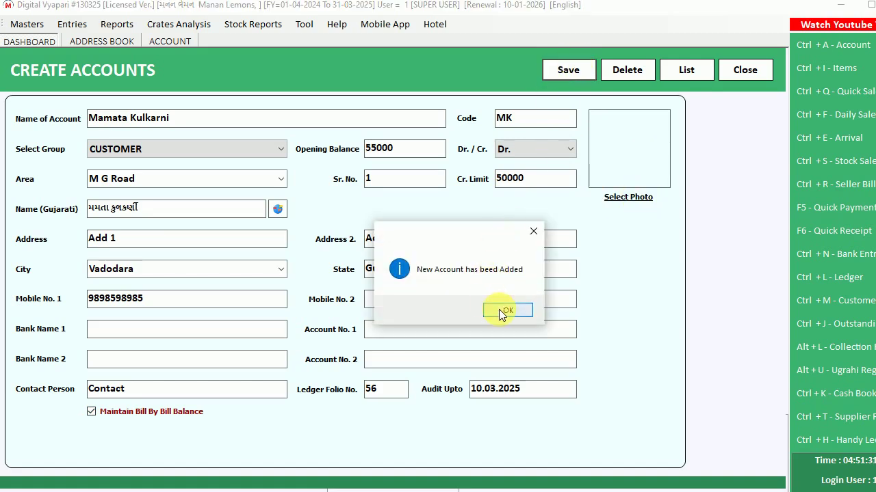
pyautogui.click(504, 312)
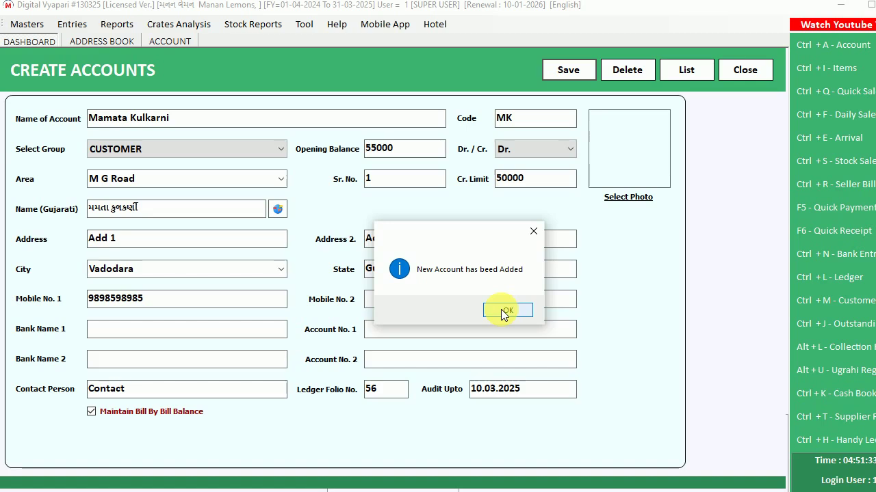
pyautogui.click(504, 312)
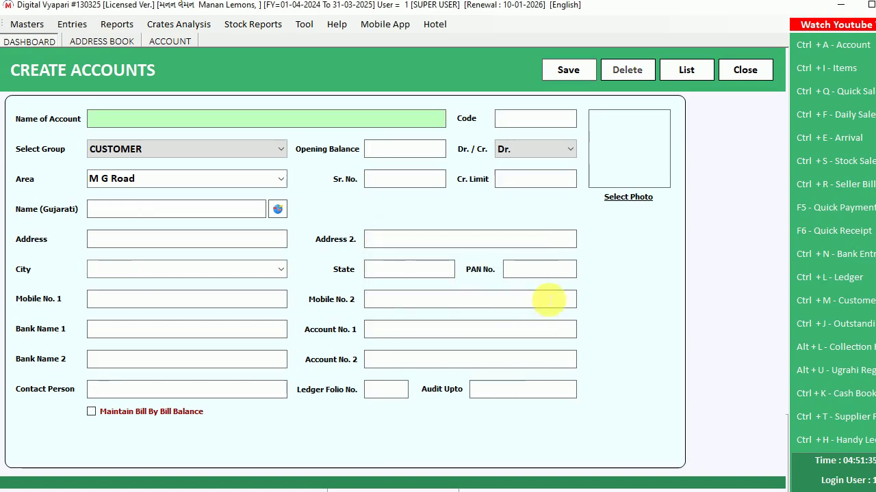
pyautogui.click(740, 76)
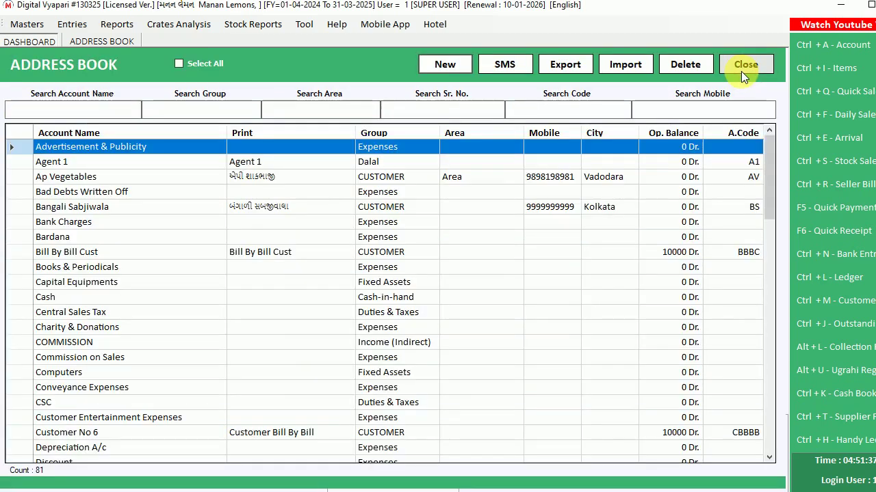
pyautogui.click(741, 71)
# Reopen the Address Book, search by the customer's name, and open their account
pyautogui.click(834, 44)
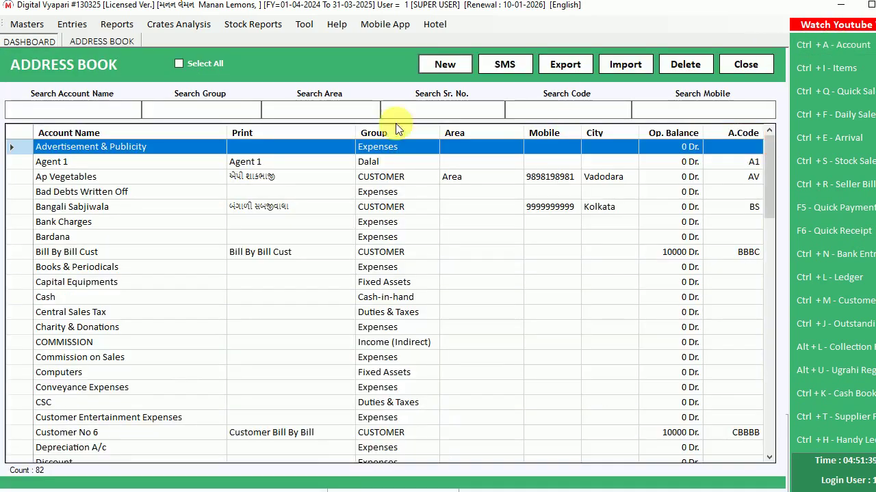
pyautogui.click(41, 111)
pyautogui.write('mam')
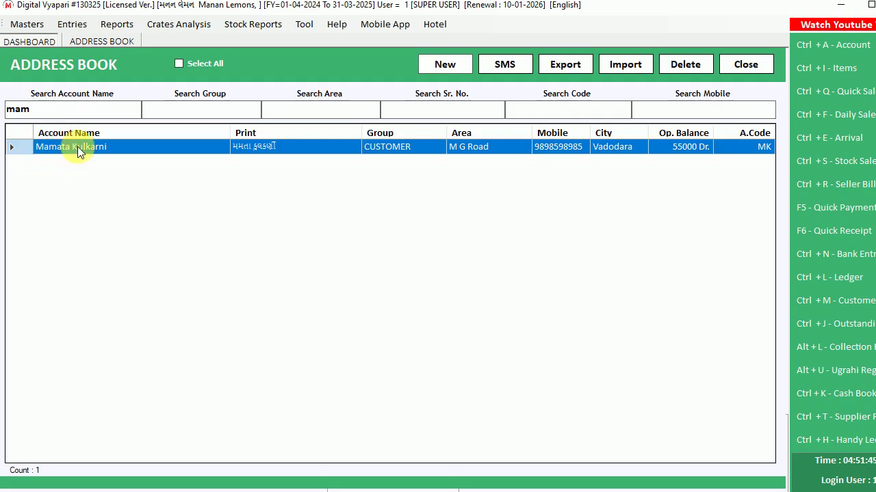
pyautogui.doubleClick(78, 146)
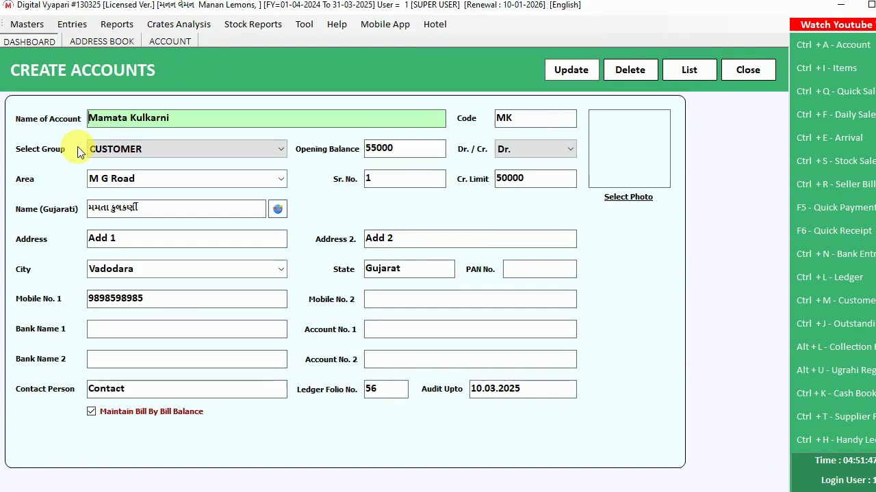
# Change the first address line to Add 1234, cancelling an attempted account deletion
pyautogui.click(123, 240)
pyautogui.write('234')
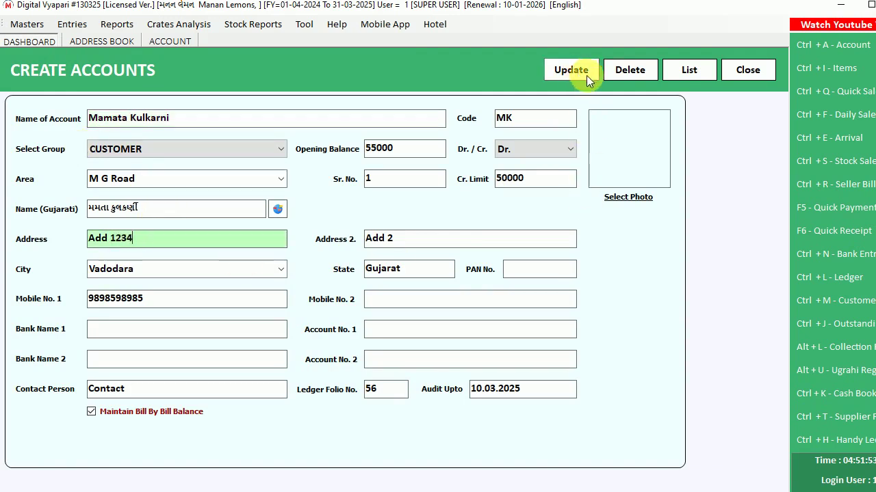
pyautogui.click(628, 70)
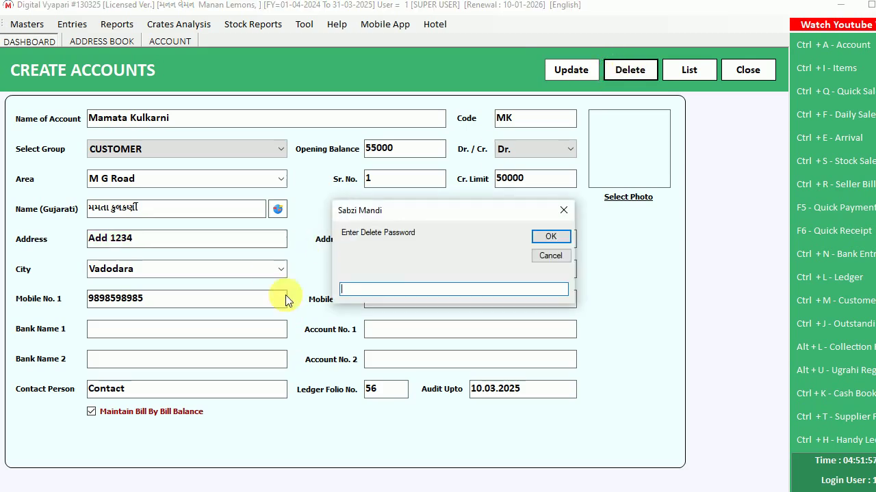
pyautogui.write('1')
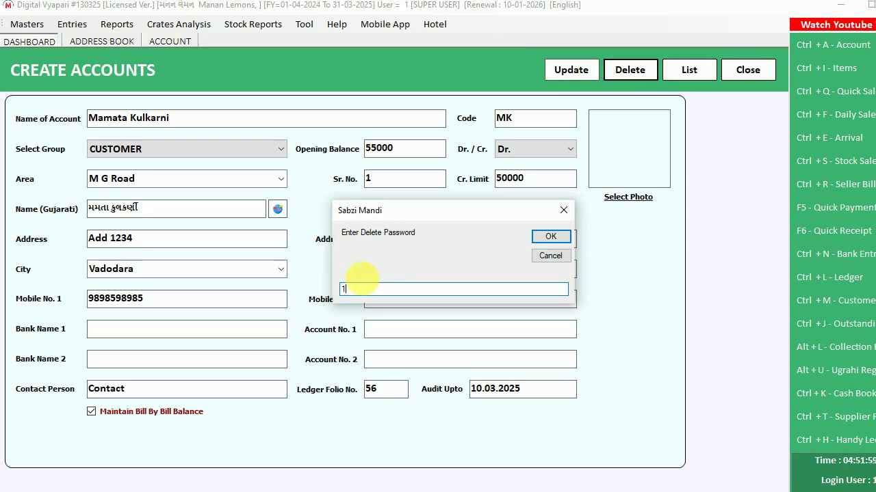
pyautogui.moveTo(362, 287); pyautogui.dragTo(338, 290)
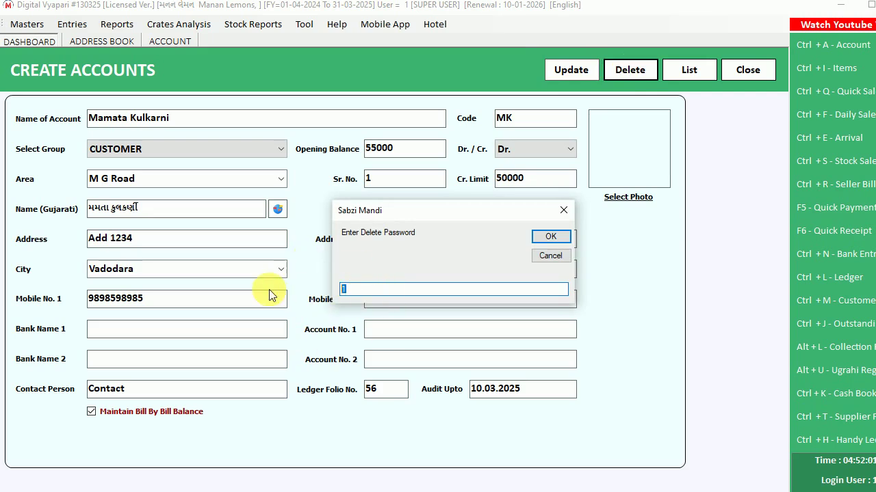
pyautogui.click(557, 255)
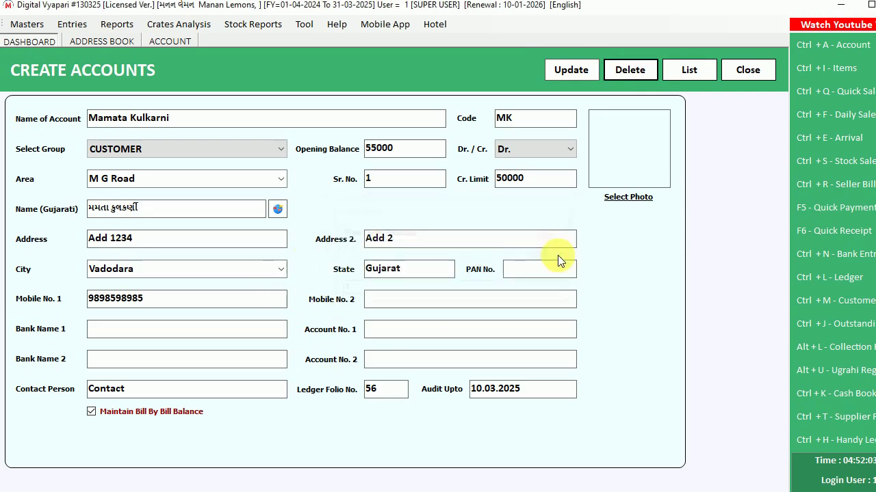
# Update the edited account, acknowledge the message, and close back to the dashboard
pyautogui.click(568, 70)
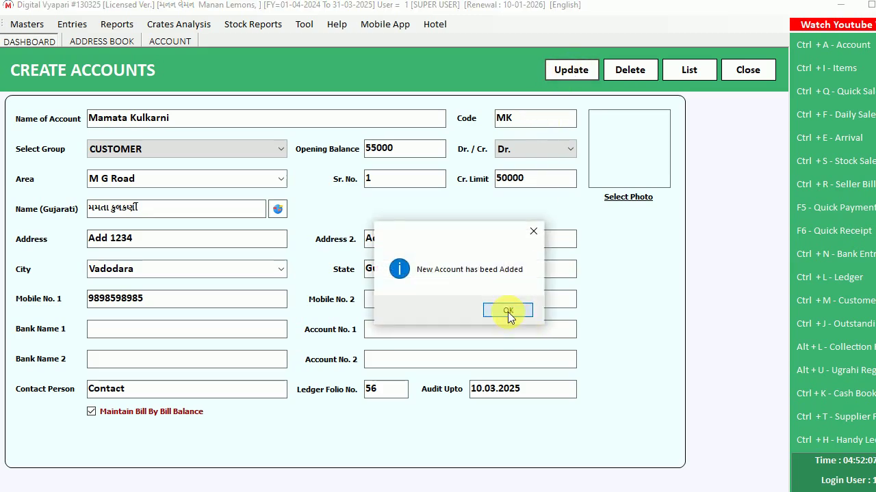
pyautogui.click(507, 314)
pyautogui.click(748, 70)
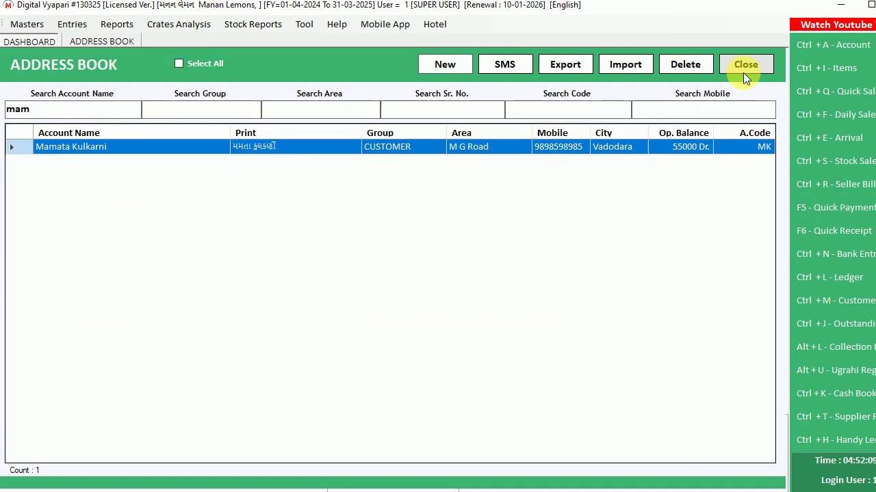
pyautogui.click(743, 72)
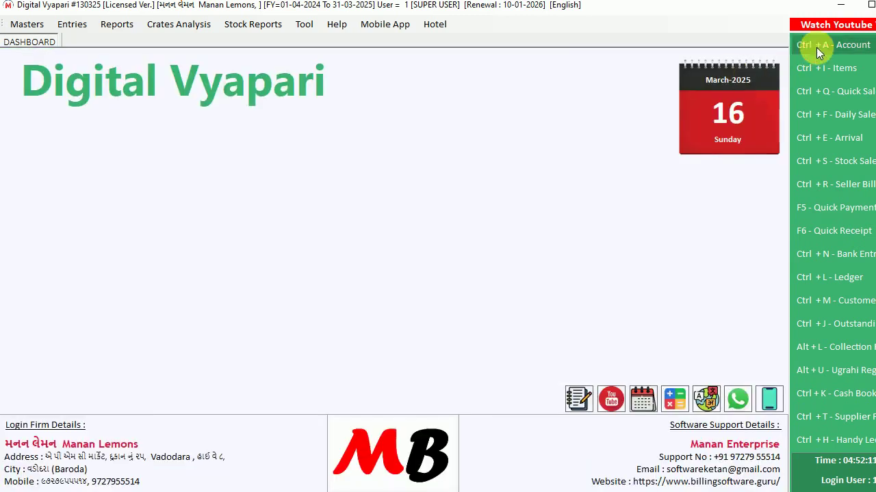
# Export the Address Book account list to a new Excel workbook, fit column A, and close it
pyautogui.click(816, 47)
pyautogui.click(577, 67)
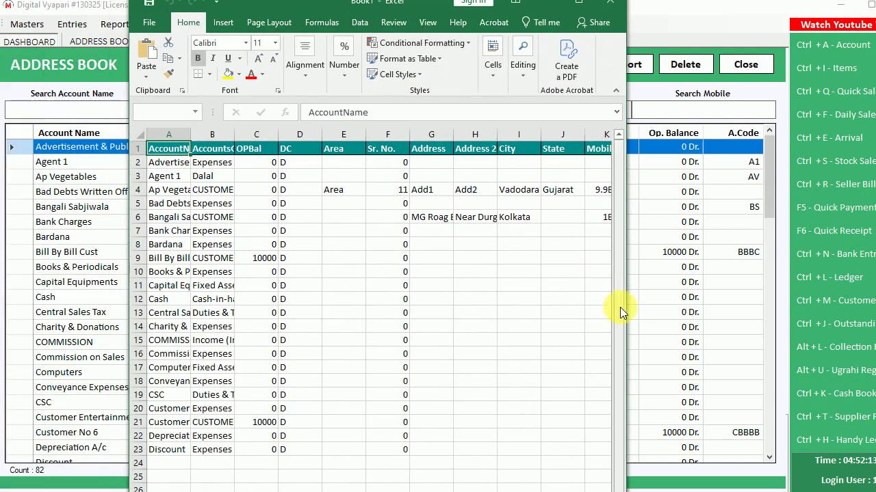
pyautogui.moveTo(624, 312); pyautogui.dragTo(792, 321)
pyautogui.doubleClick(191, 134)
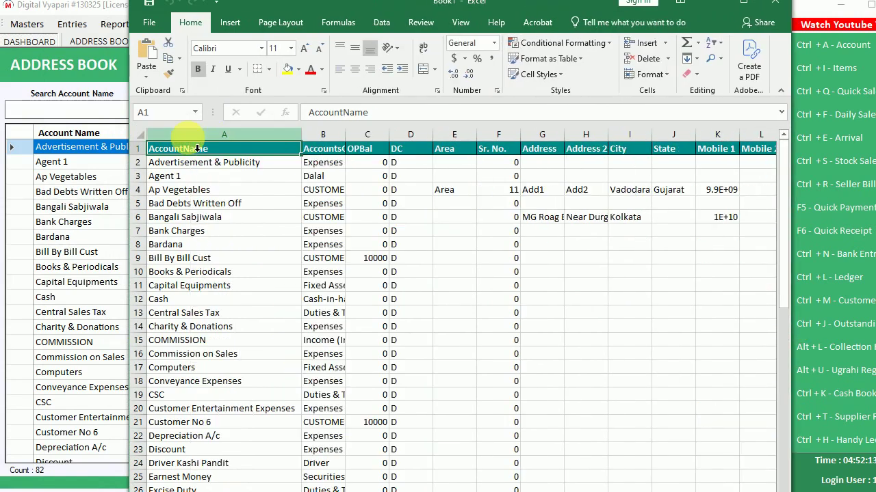
pyautogui.scroll(-14, 209, 277)
pyautogui.hotkey('alt', 'F4')
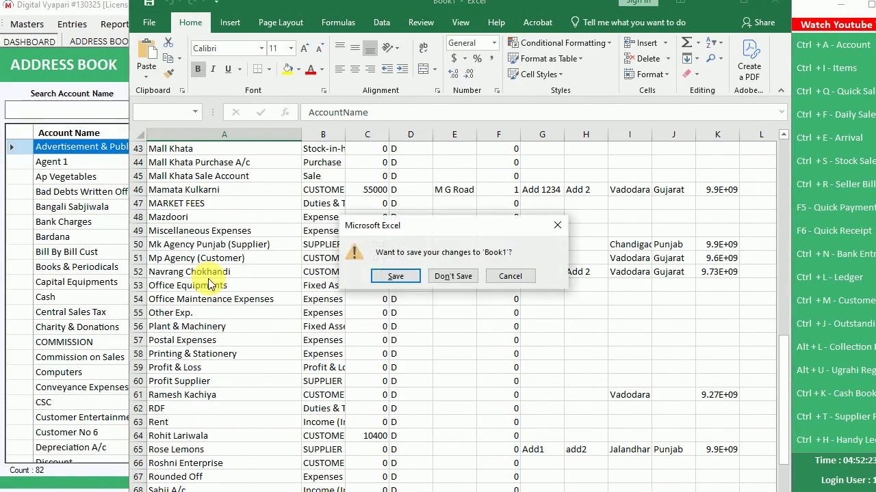
# Discard the exported workbook unsaved, then open and dismiss the Address Book's import options
pyautogui.click(452, 277)
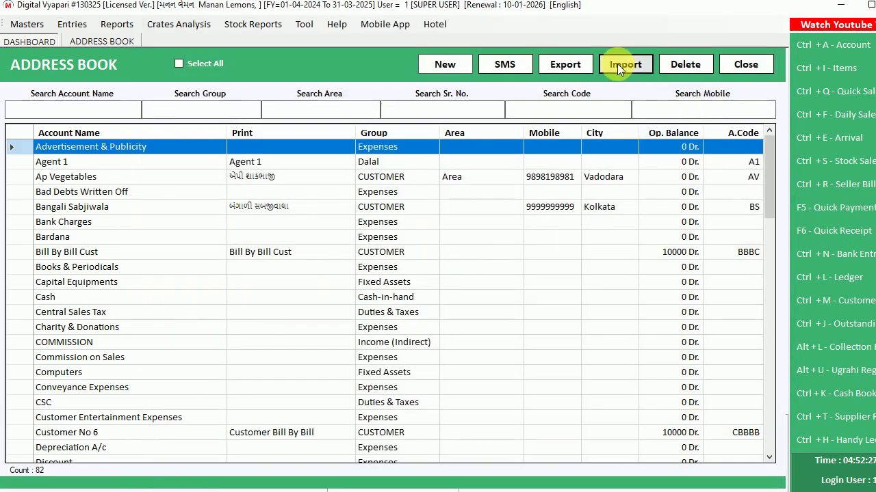
pyautogui.click(617, 63)
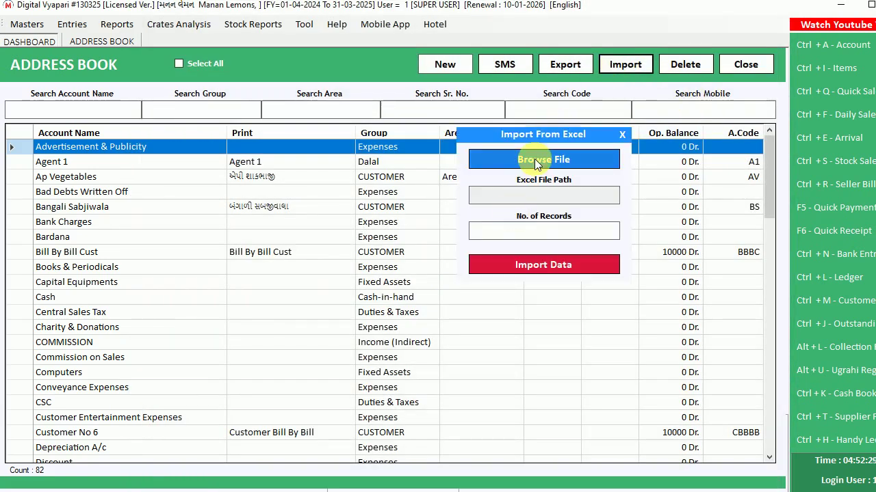
pyautogui.click(622, 135)
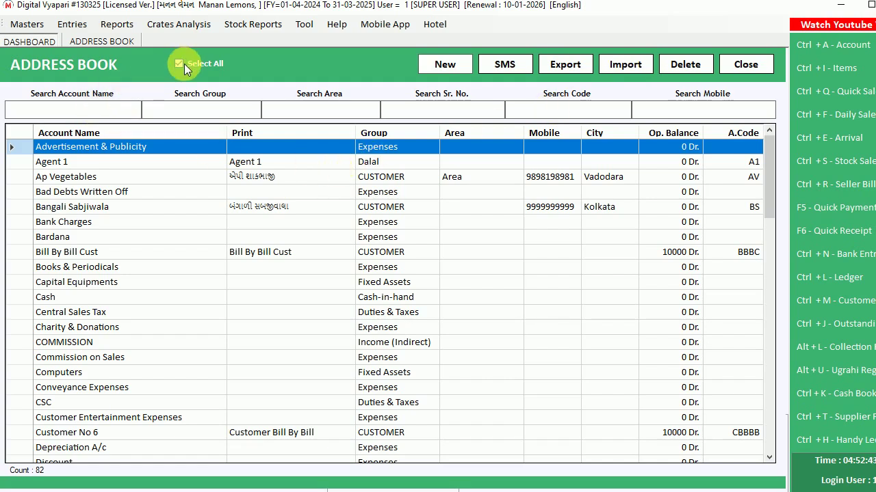
# Select the Agent 1, Ap Vegetables and Bangali Sabjiwala rows, then close the Address Book
pyautogui.click(18, 161)
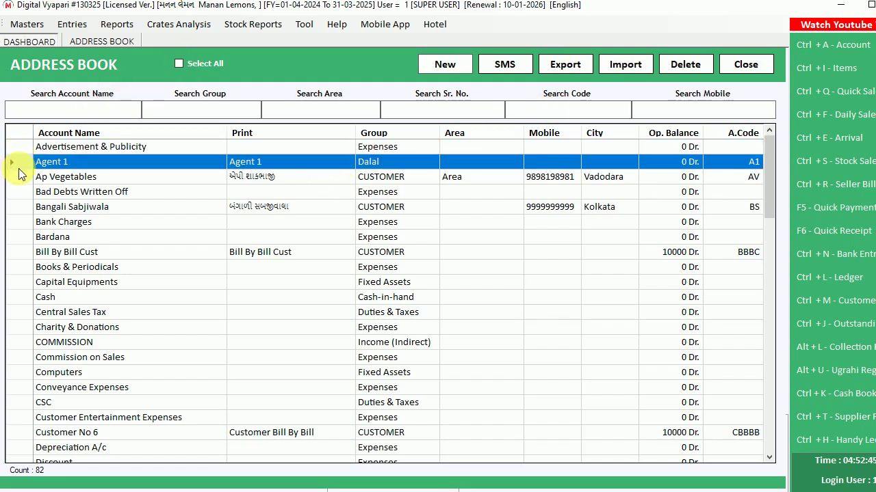
pyautogui.click(18, 176)
pyautogui.click(18, 207)
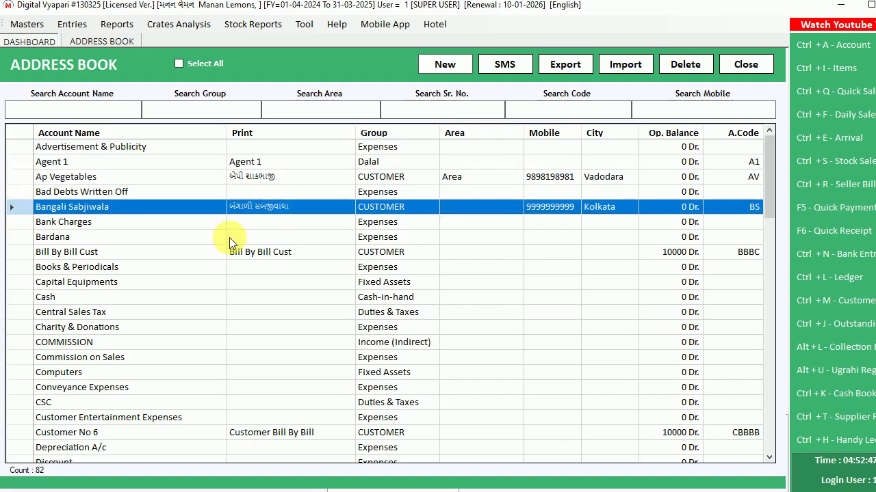
pyautogui.click(744, 65)
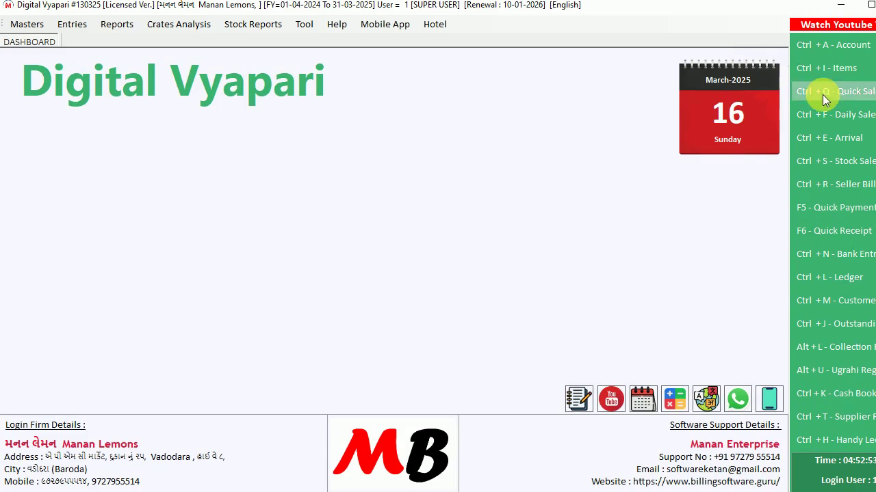
# Start a new Quick Sale with Apple (Royal Gala Box) as the item for the customer's account
pyautogui.click(72, 24)
pyautogui.click(89, 41)
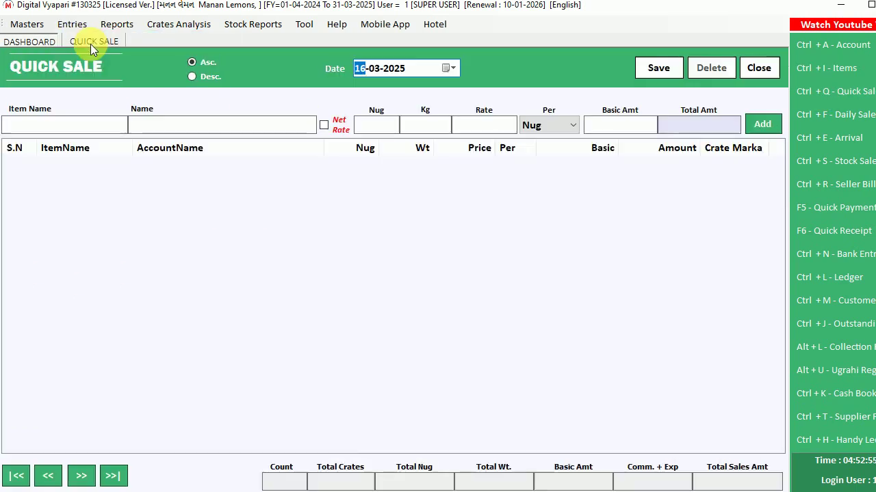
pyautogui.press('Return')
pyautogui.press('Down')
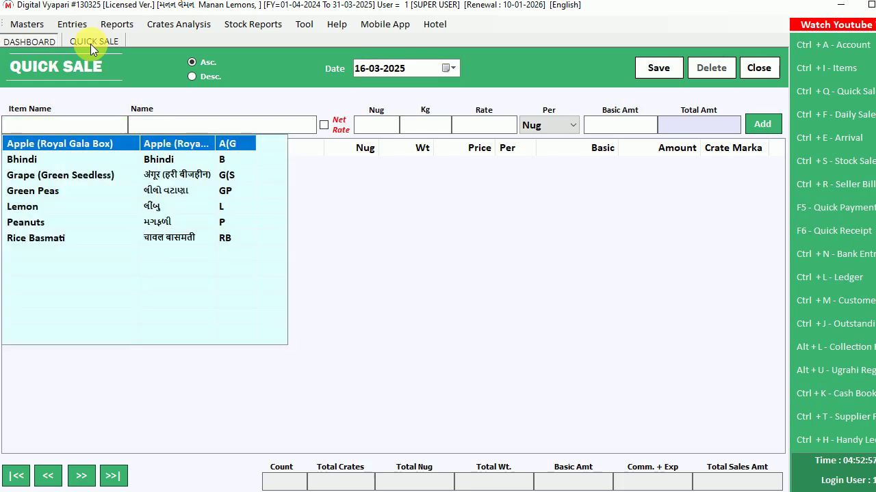
pyautogui.press('Return')
pyautogui.write('ma')
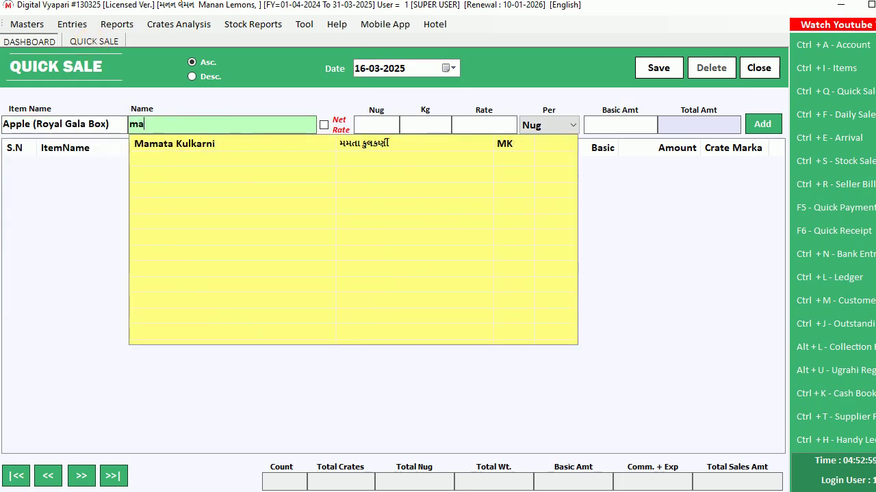
pyautogui.press('Down')
pyautogui.press('Return')
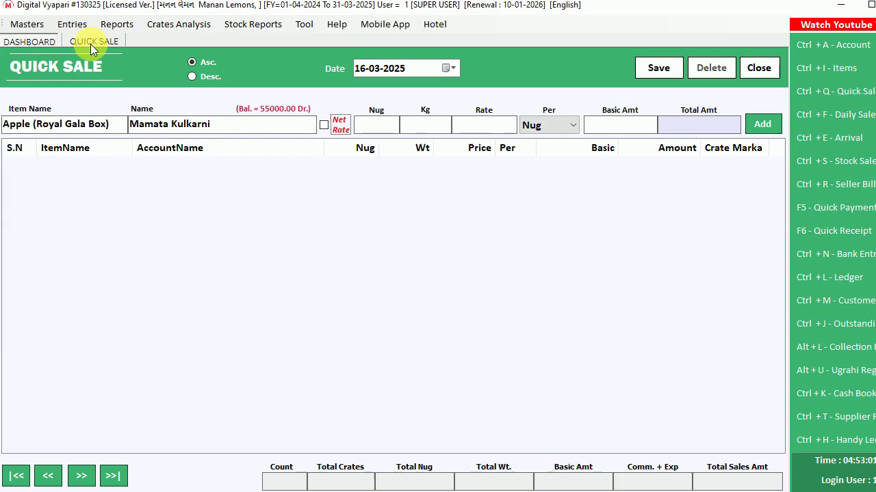
# Enter 100 Nug, 0 Kg and rate 600, accepting the 60000.00 basic amount
pyautogui.press('Return')
pyautogui.write('100')
pyautogui.press('Return')
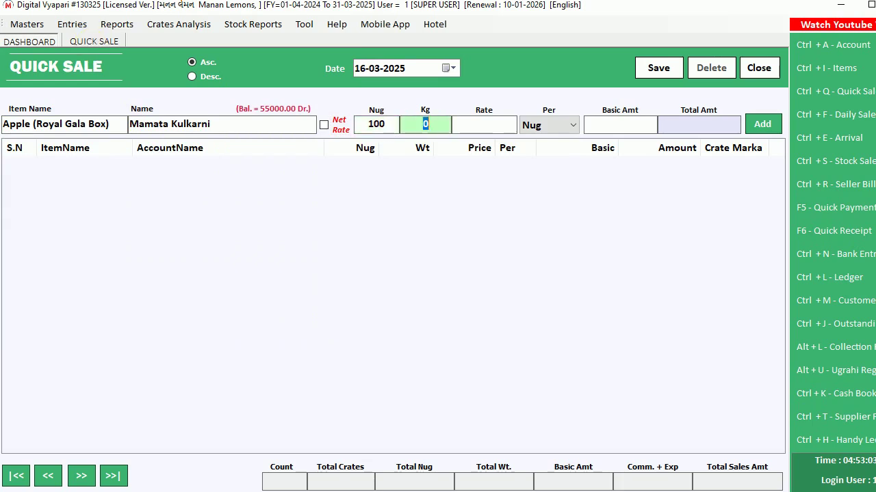
pyautogui.press('Return')
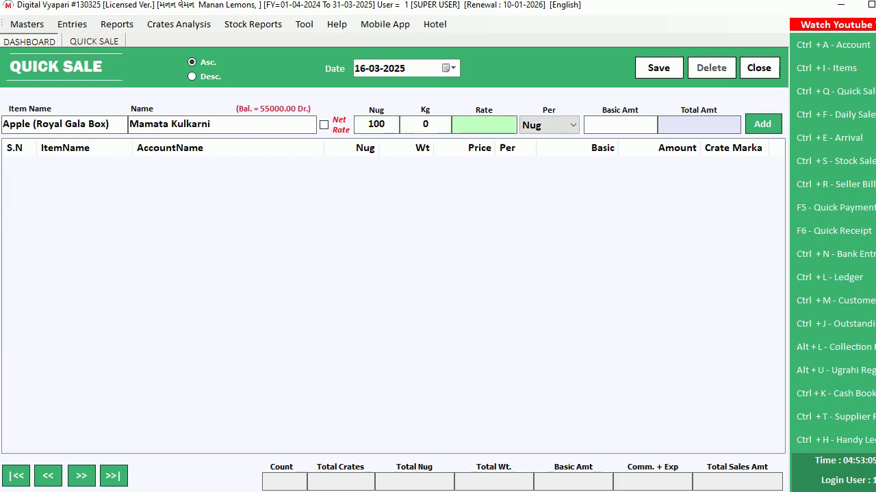
pyautogui.write('500')
pyautogui.press('BackSpace')
pyautogui.press('BackSpace')
pyautogui.press('BackSpace')
pyautogui.write('600')
pyautogui.press('Return')
pyautogui.press('Return')
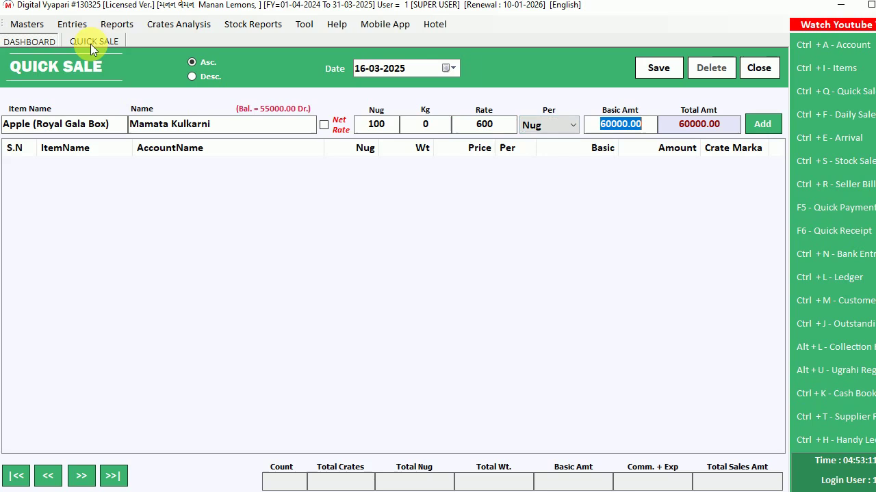
pyautogui.press('Return')
# Submit the 60000.00 sale, acknowledge the credit-limit warning (115000 over 50000), and close the form
pyautogui.press('Return')
pyautogui.press('Return')
pyautogui.press('Return')
pyautogui.press('Return')
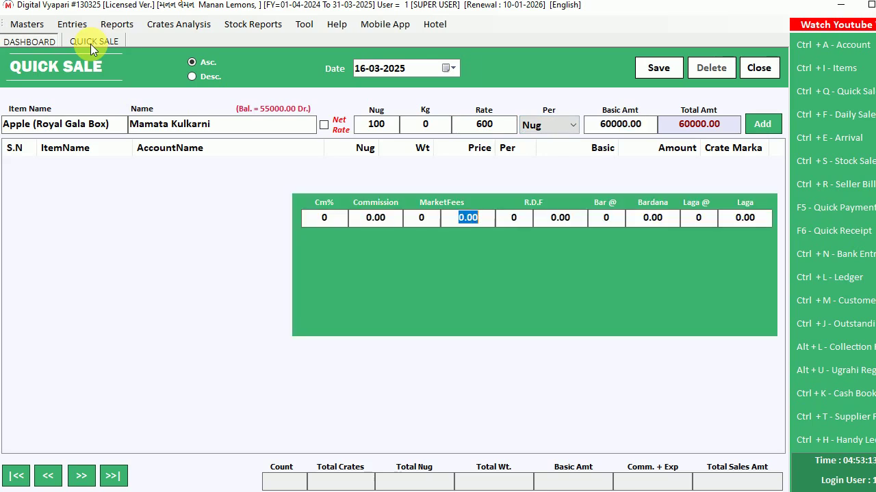
pyautogui.press('Return')
pyautogui.press('Return')
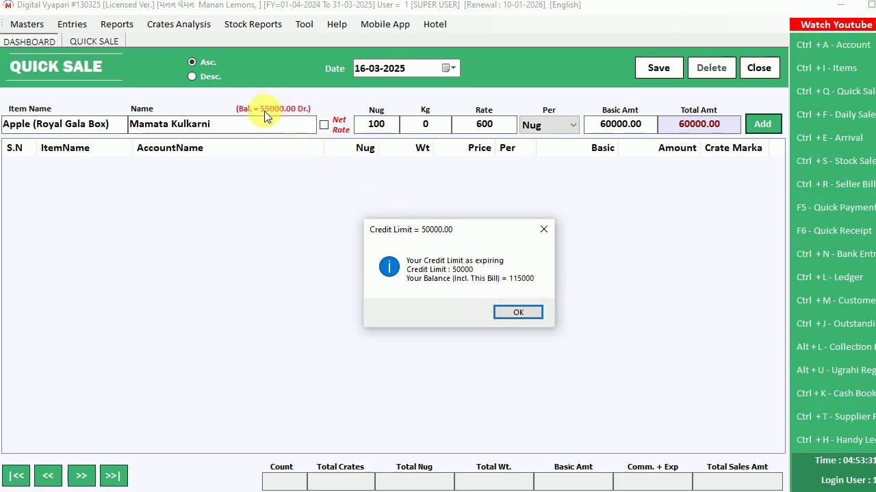
pyautogui.click(524, 313)
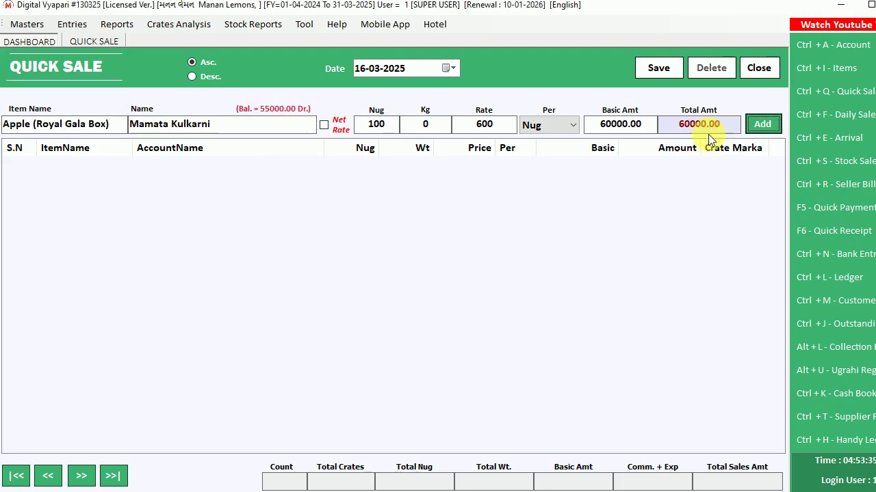
pyautogui.click(758, 68)
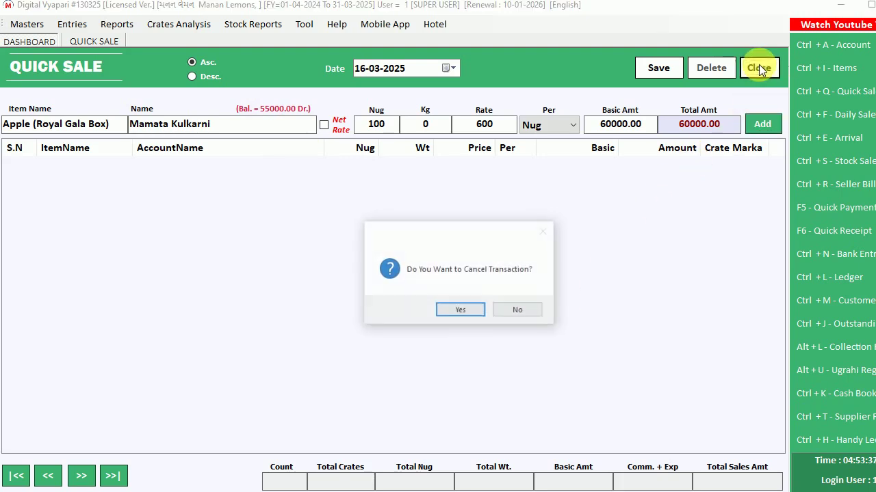
# Cancel the trial sale and start a fresh Quick Sale with Lemon as the item
pyautogui.click(455, 311)
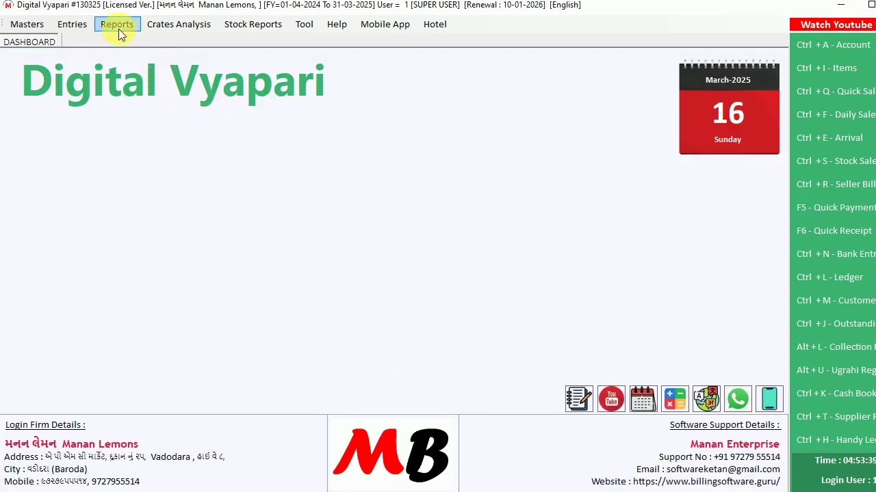
pyautogui.click(85, 25)
pyautogui.click(90, 37)
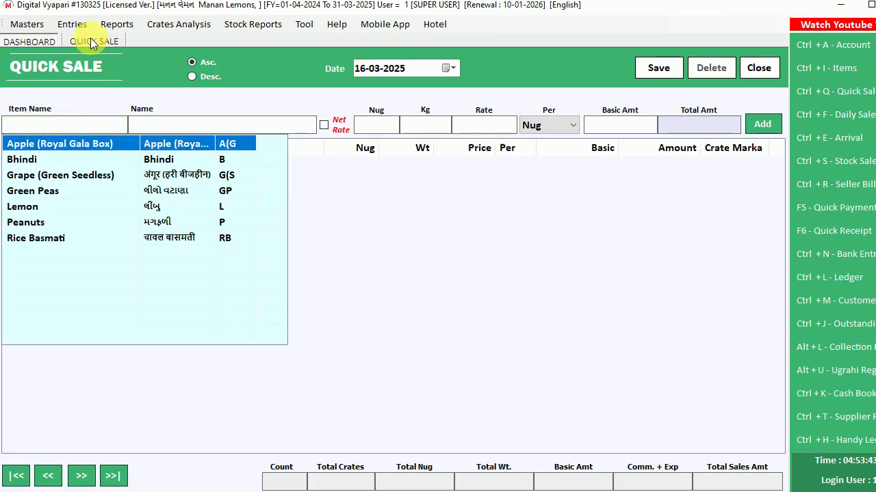
pyautogui.click(69, 125)
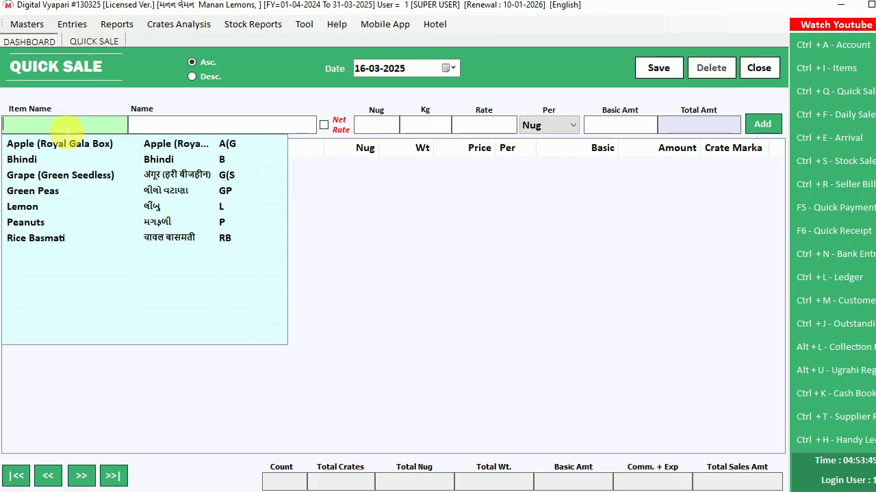
pyautogui.write('l')
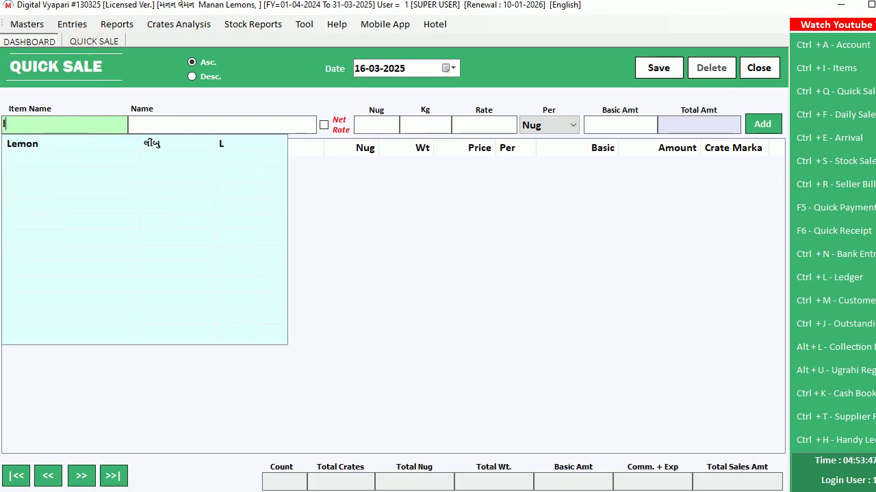
pyautogui.press('Down')
pyautogui.press('Return')
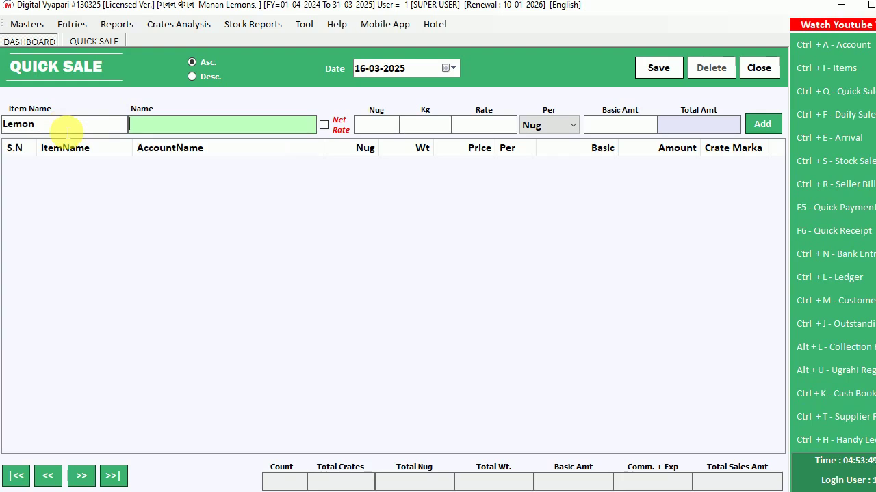
# Try code and name searches for the customer, then abandon and cancel this Quick Sale
pyautogui.write('mk')
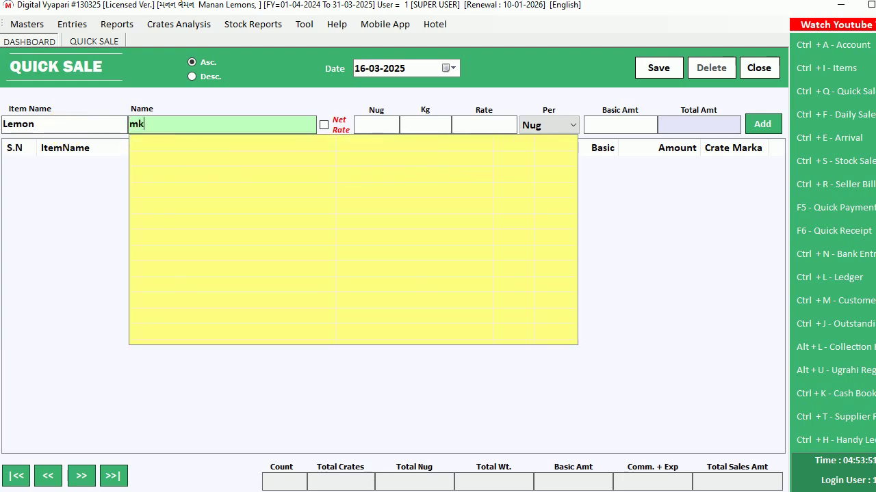
pyautogui.press('BackSpace')
pyautogui.press('BackSpace')
pyautogui.write('mam')
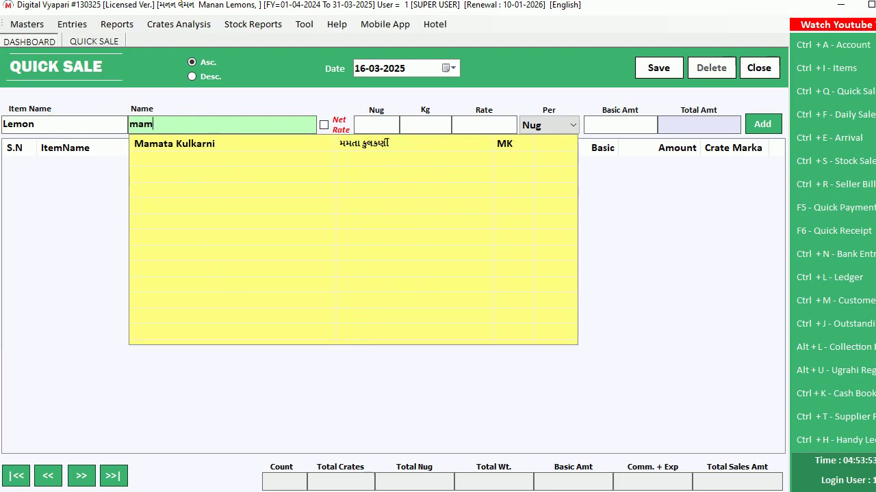
pyautogui.press('BackSpace')
pyautogui.press('BackSpace')
pyautogui.press('BackSpace')
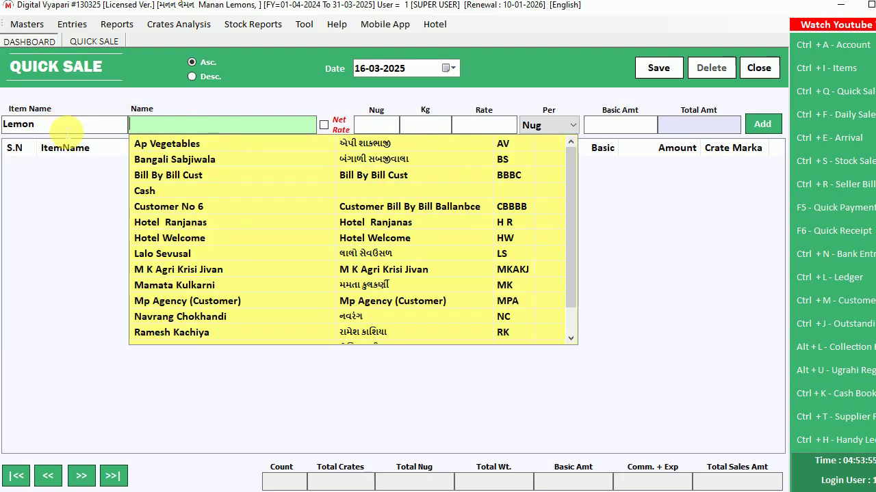
pyautogui.press('Escape')
pyautogui.press('Escape')
pyautogui.click(460, 310)
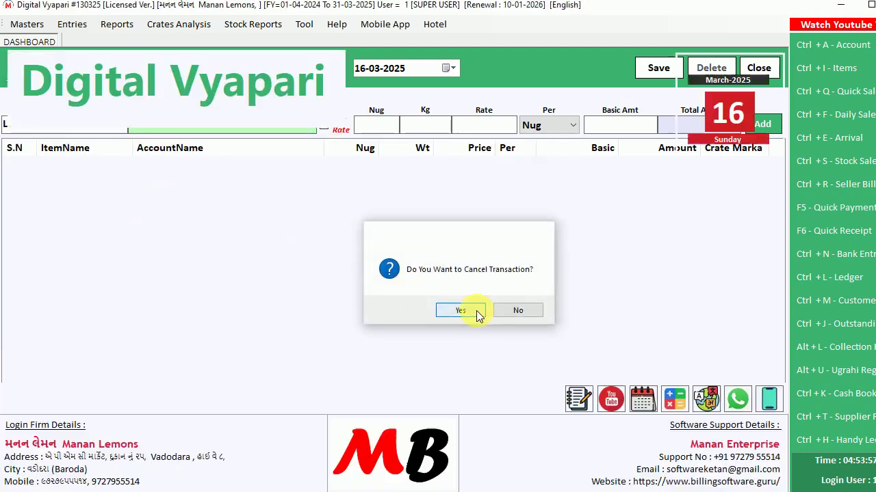
# Find the customer in the Address Book, view their account details, then close everything
pyautogui.click(802, 48)
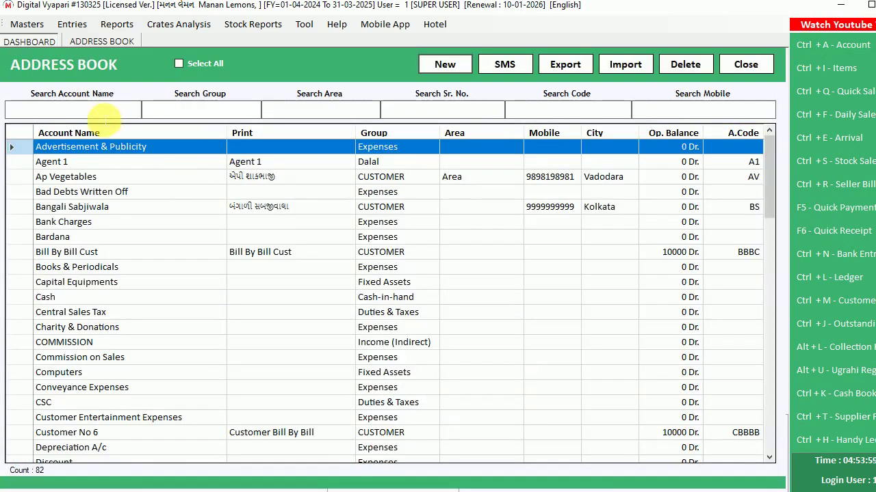
pyautogui.write('mama')
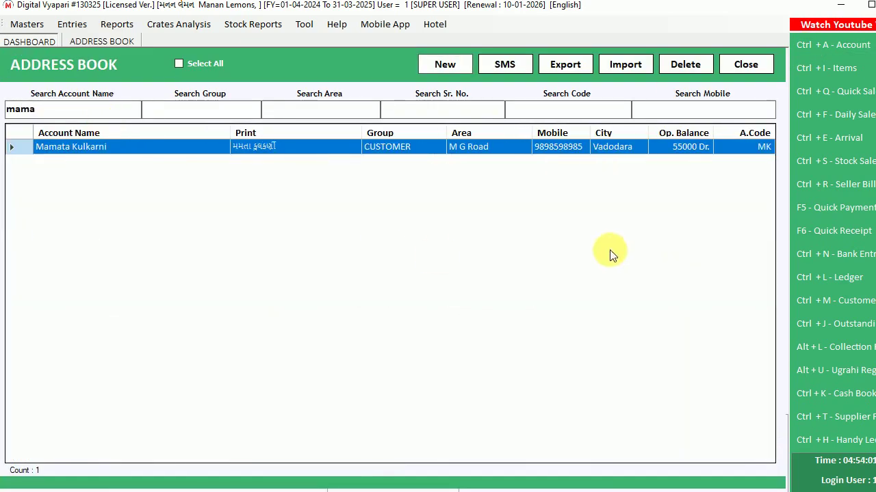
pyautogui.doubleClick(560, 148)
pyautogui.press('Return')
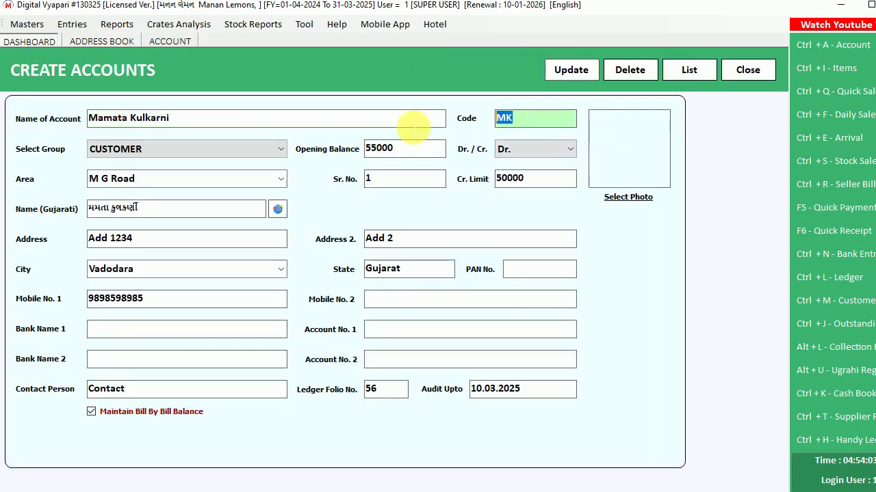
pyautogui.press('Escape')
pyautogui.press('Escape')
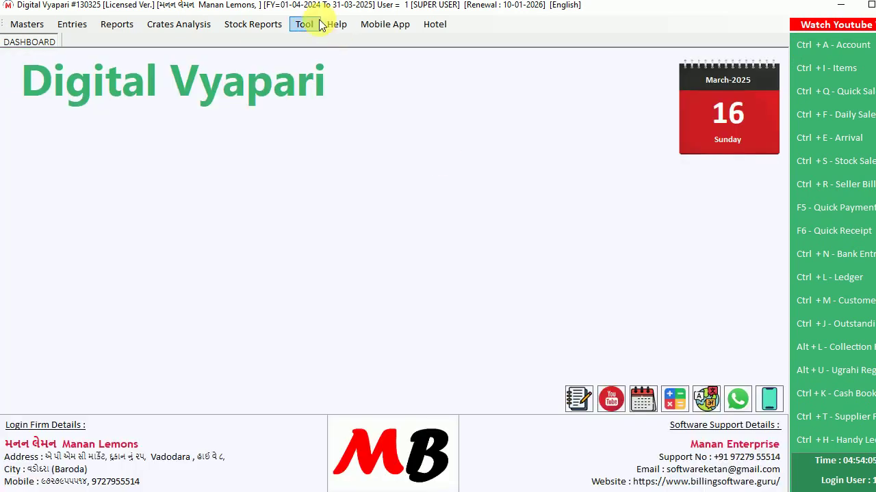
# In Tool > Options, set Select Search Method to Search Both, save, and close the page
pyautogui.click(303, 24)
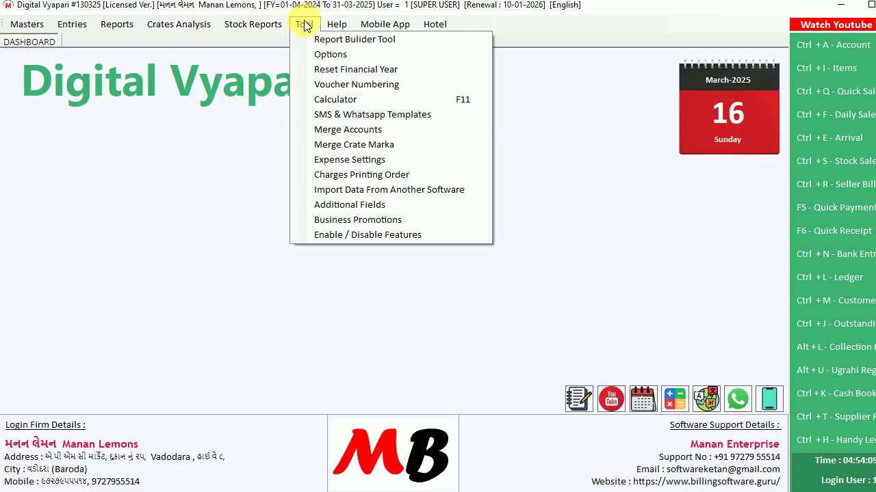
pyautogui.click(334, 56)
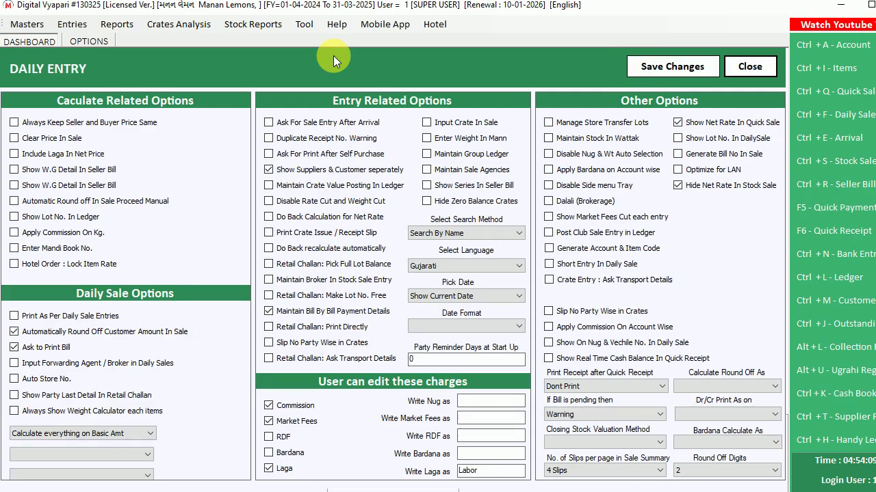
pyautogui.click(462, 232)
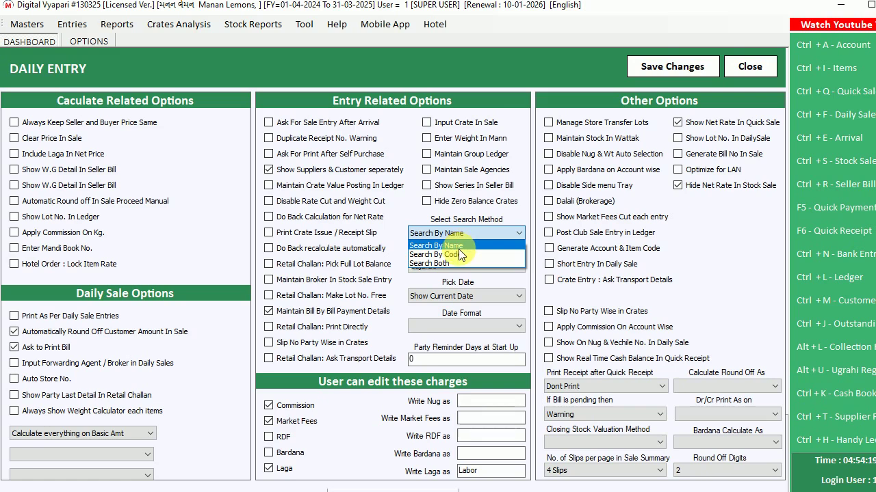
pyautogui.click(438, 264)
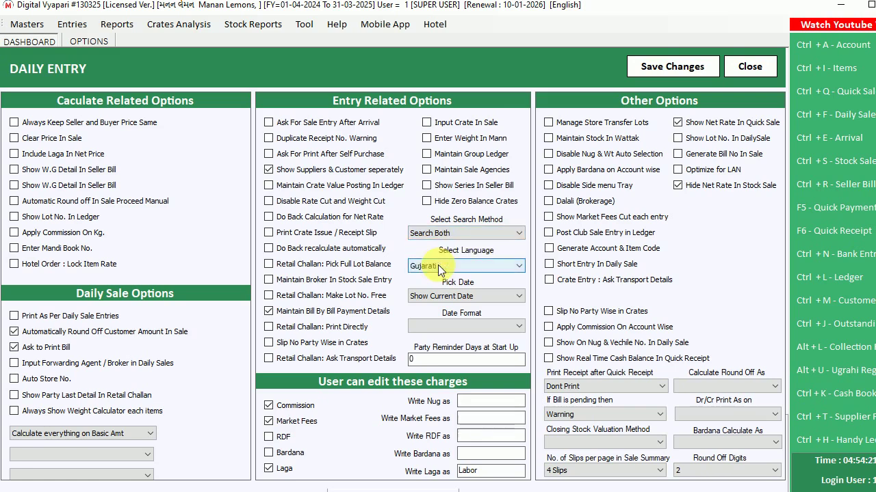
pyautogui.click(654, 64)
pyautogui.click(495, 313)
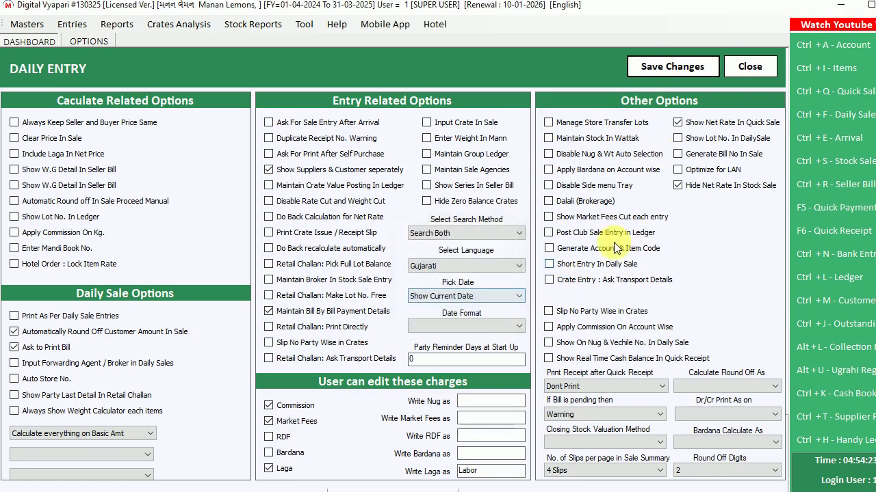
pyautogui.click(752, 67)
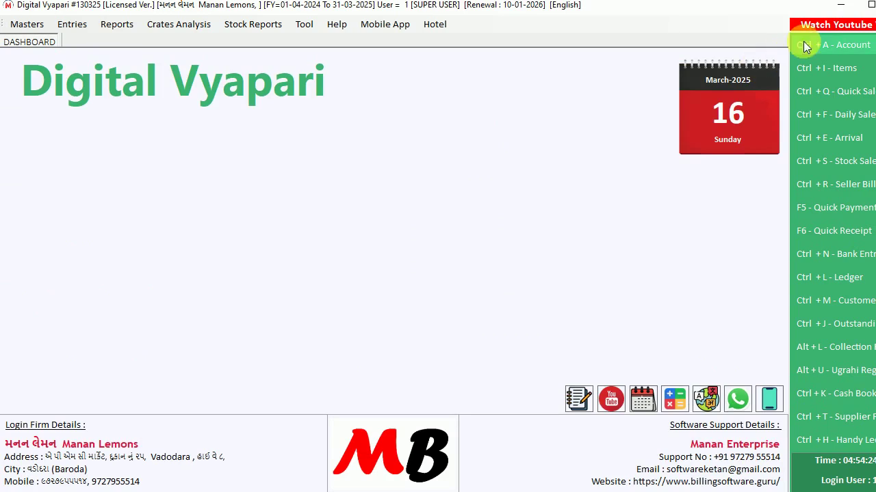
pyautogui.click(71, 24)
pyautogui.click(89, 42)
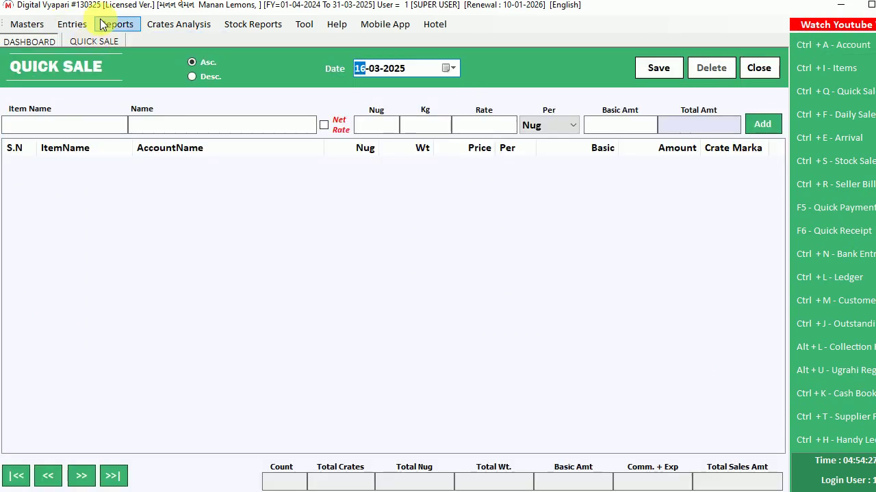
pyautogui.write('P')
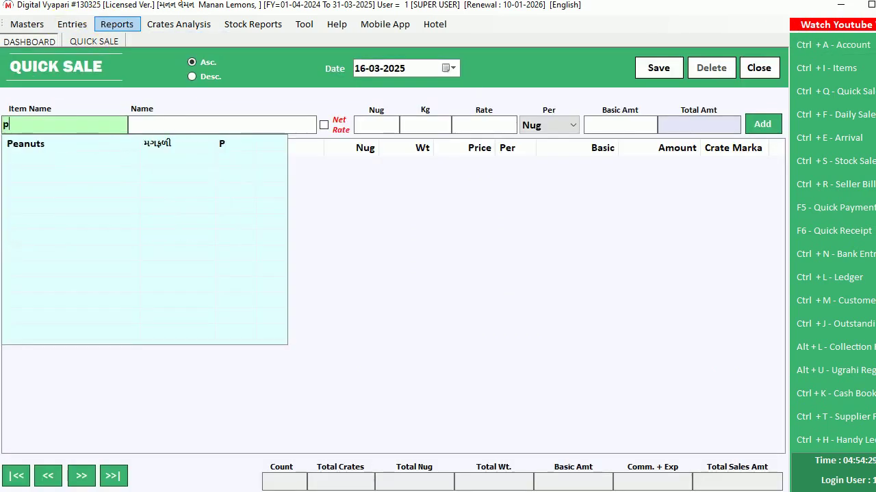
pyautogui.press('Down')
pyautogui.press('Return')
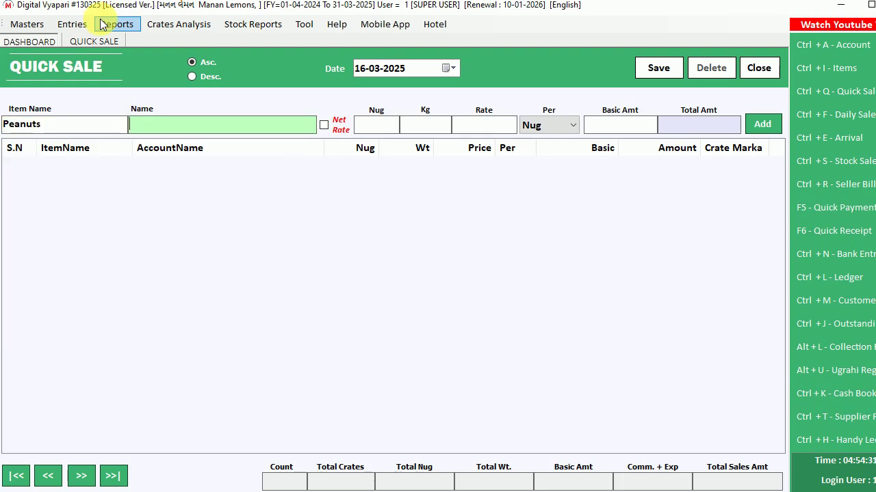
pyautogui.write('mk')
pyautogui.press('BackSpace')
pyautogui.press('BackSpace')
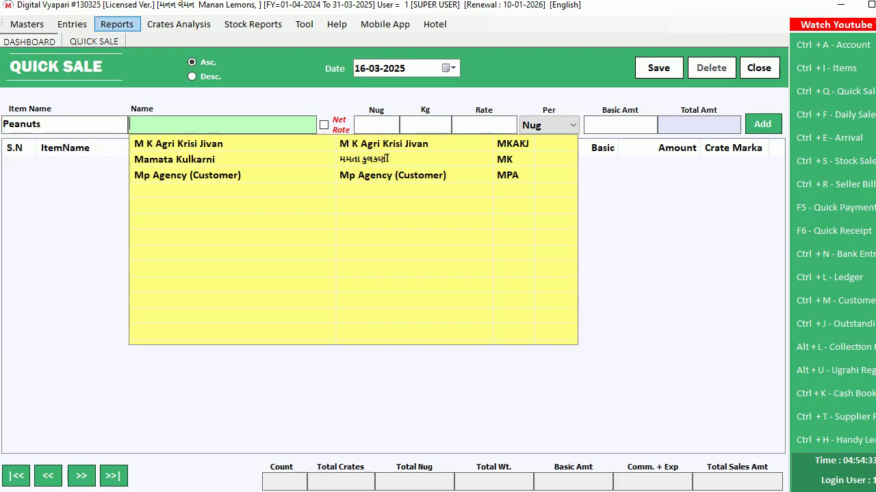
pyautogui.write('mam')
pyautogui.press('Down')
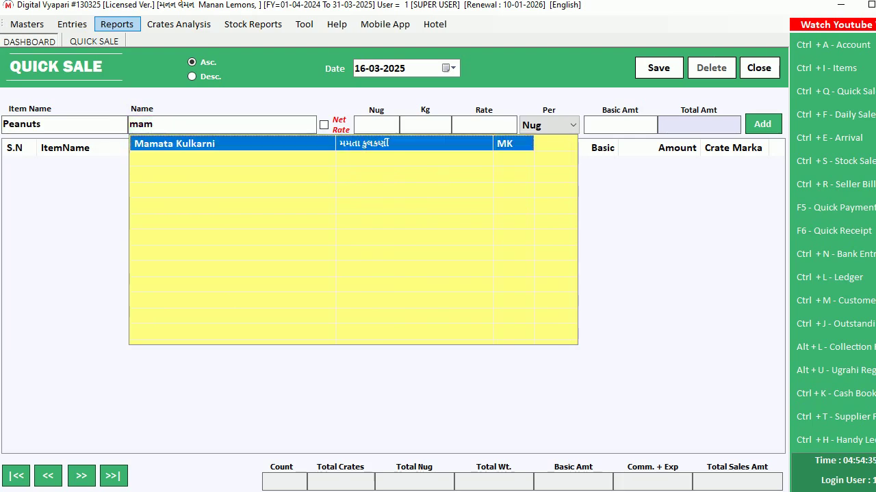
pyautogui.press('Return')
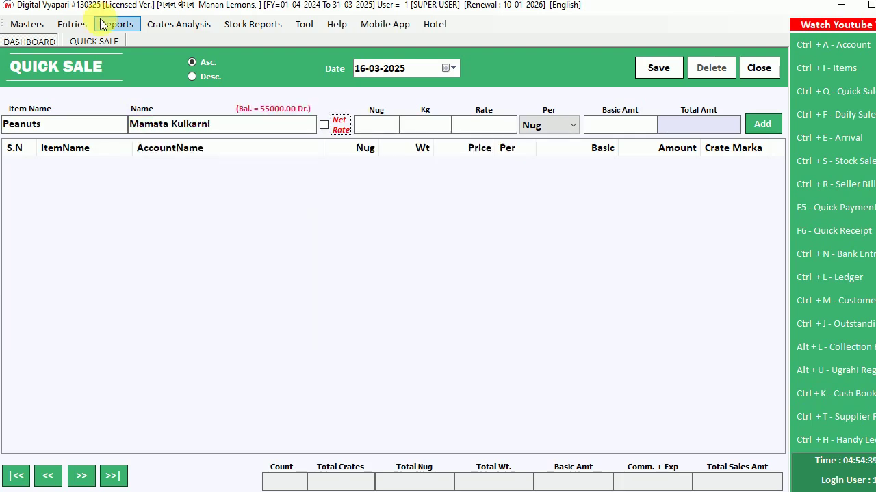
pyautogui.press('Escape')
pyautogui.click(466, 312)
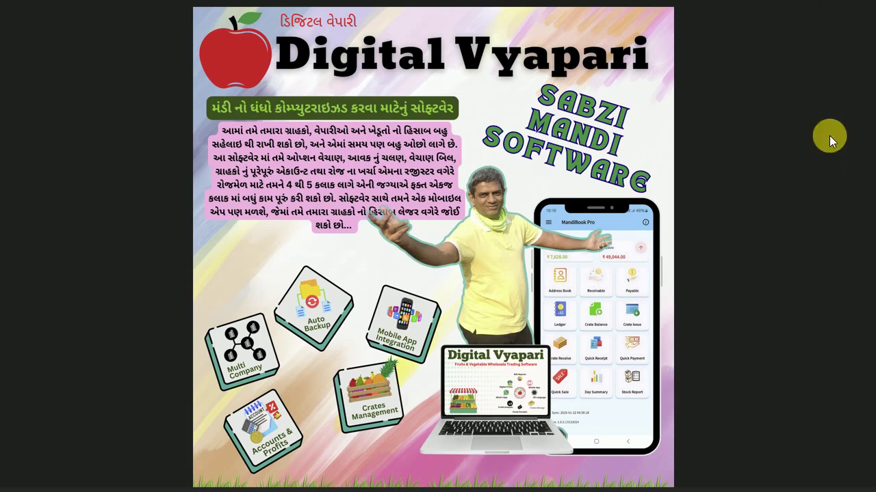
pyautogui.click(855, 6)
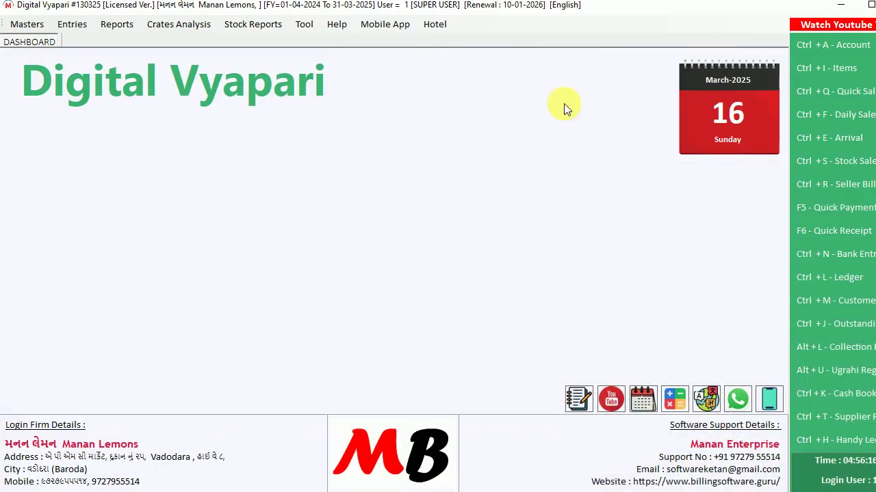
pyautogui.click(385, 24)
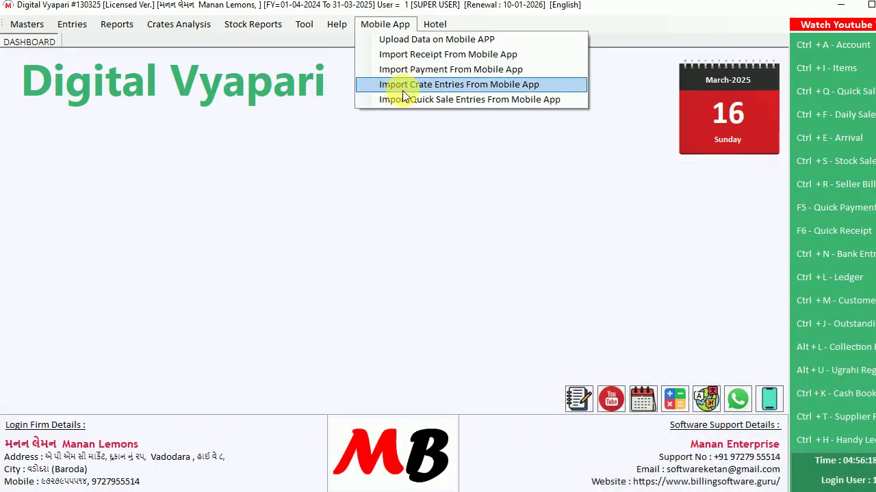
pyautogui.click(361, 306)
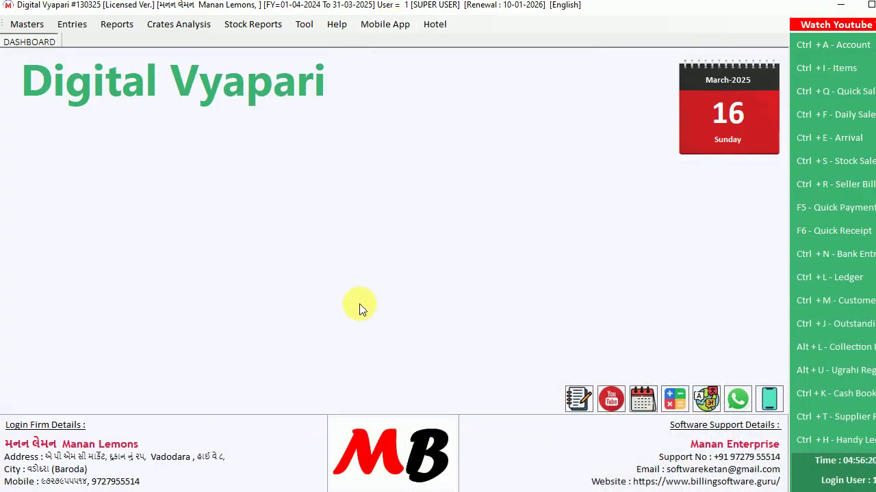